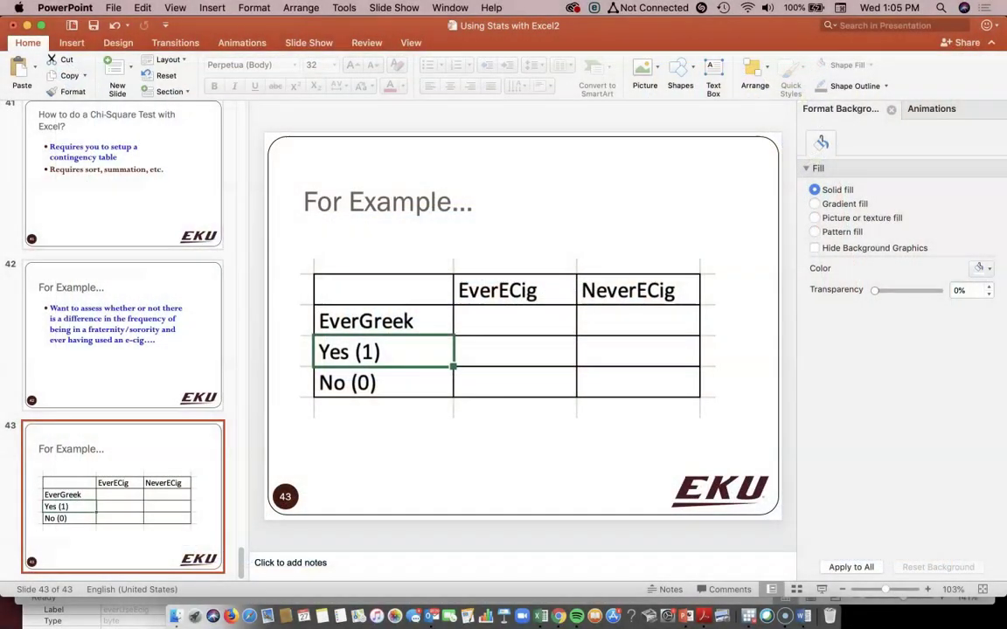
Step: Switch to the eku_ecigdata_split workbook in Excel and examine the layout of the contingency table in BG10:BI12, including its rows, columns and empty cells
{"action": "key", "text": "super+Tab"}
{"action": "left_click", "coordinate": [405, 442]}
{"action": "left_click_drag", "start_coordinate": [331, 331], "coordinate": [457, 360]}
{"action": "left_click", "coordinate": [457, 416]}
{"action": "left_click", "coordinate": [317, 330]}
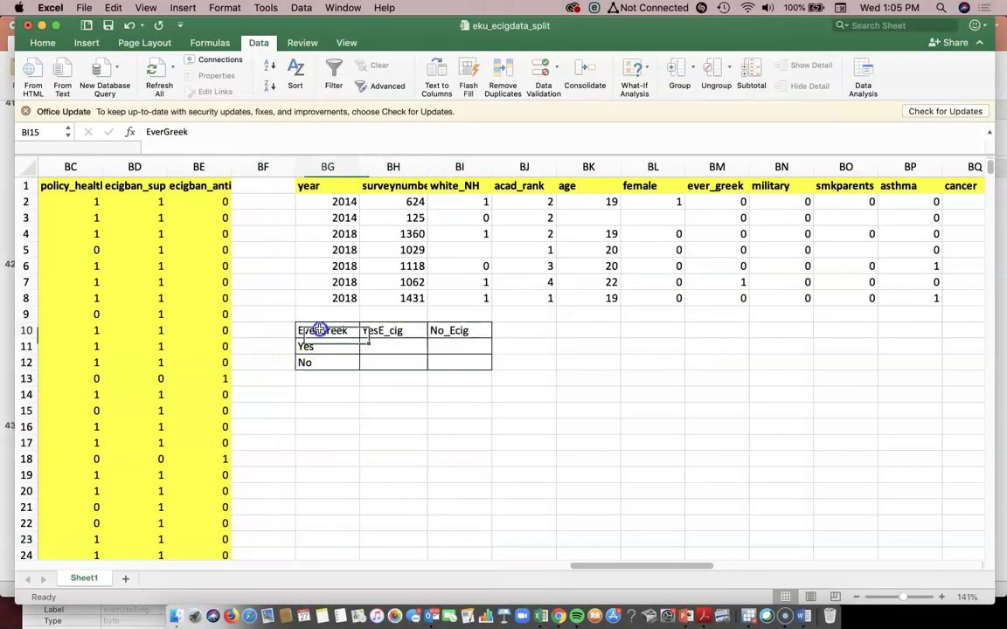
{"action": "left_click", "coordinate": [327, 408]}
{"action": "left_click_drag", "start_coordinate": [325, 333], "coordinate": [447, 352]}
{"action": "left_click", "coordinate": [449, 352]}
{"action": "left_click", "coordinate": [351, 347]}
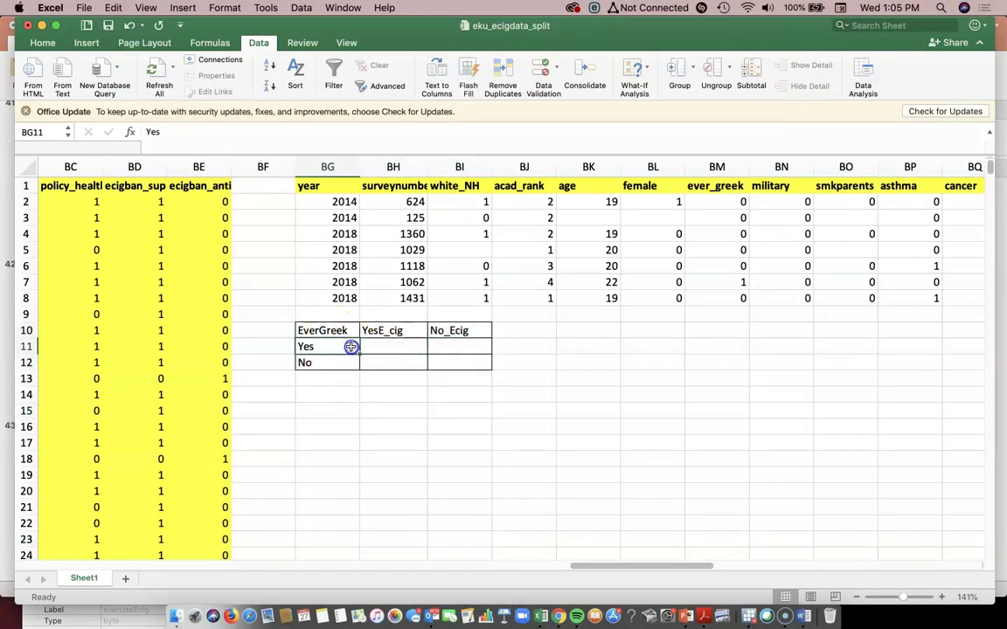
{"action": "left_click", "coordinate": [380, 331]}
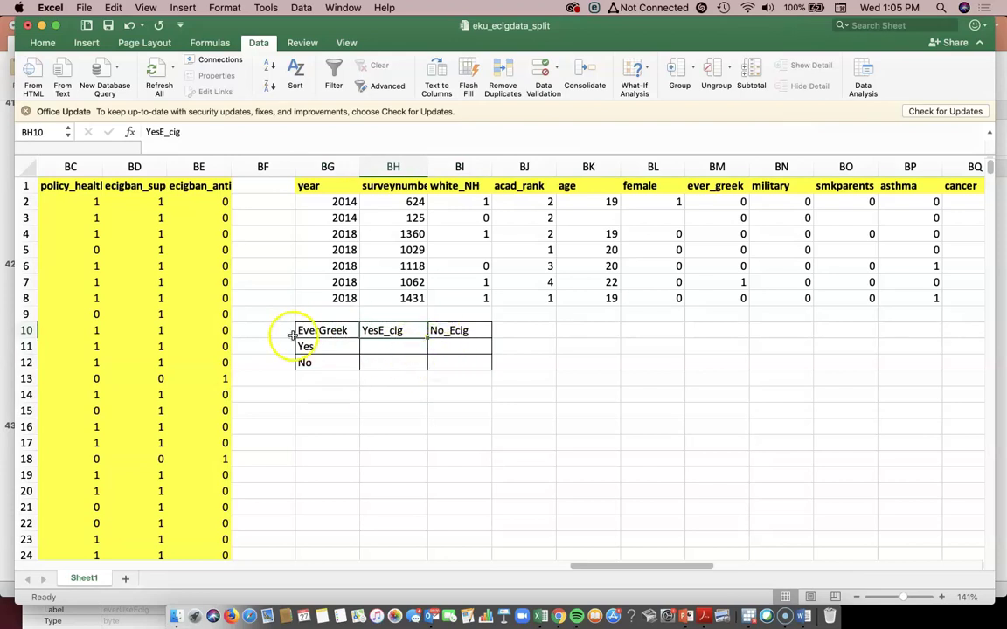
{"action": "left_click_drag", "start_coordinate": [367, 345], "coordinate": [456, 359]}
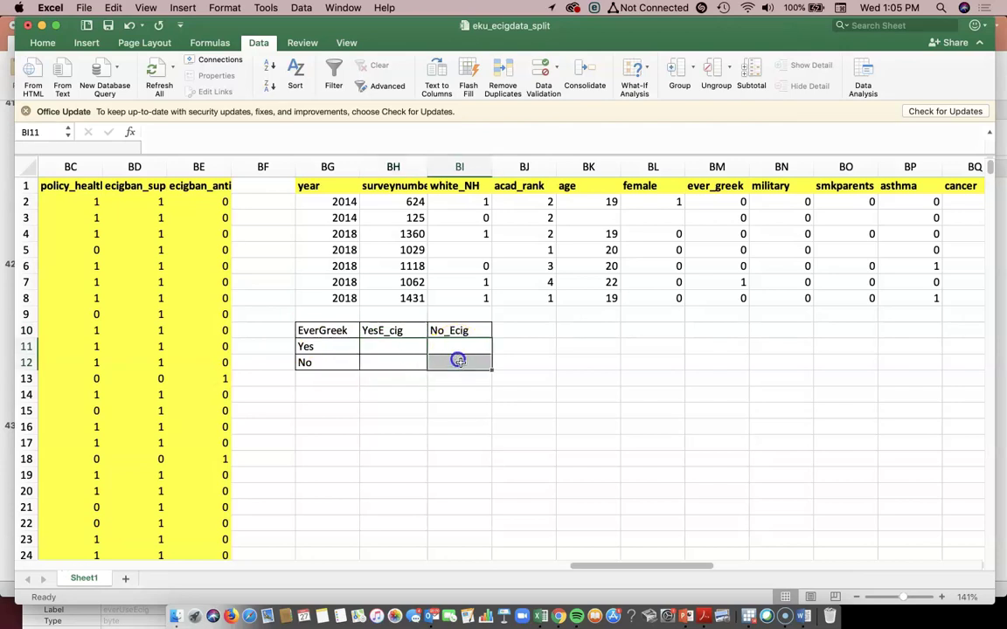
{"action": "left_click_drag", "start_coordinate": [639, 568], "coordinate": [606, 568]}
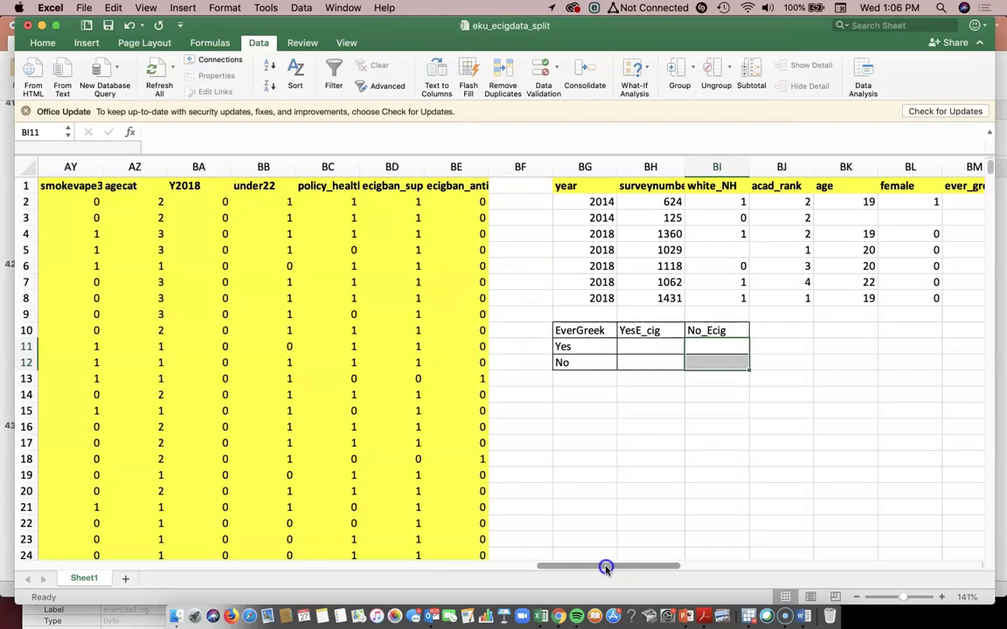
{"action": "left_click", "coordinate": [595, 330]}
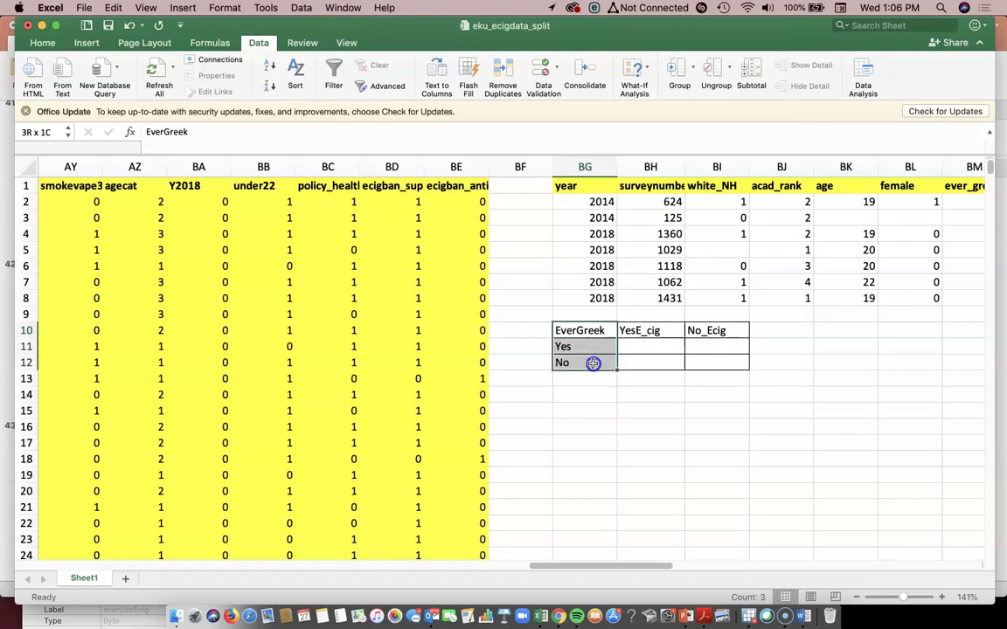
{"action": "left_click", "coordinate": [645, 331]}
{"action": "left_click_drag", "start_coordinate": [646, 331], "coordinate": [647, 357]}
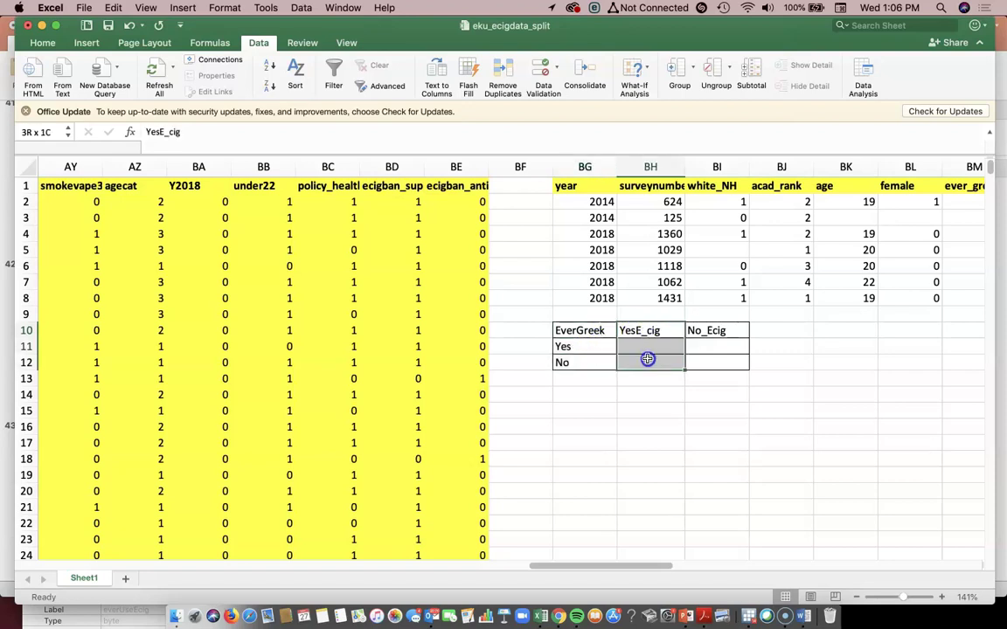
{"action": "left_click_drag", "start_coordinate": [715, 330], "coordinate": [715, 359]}
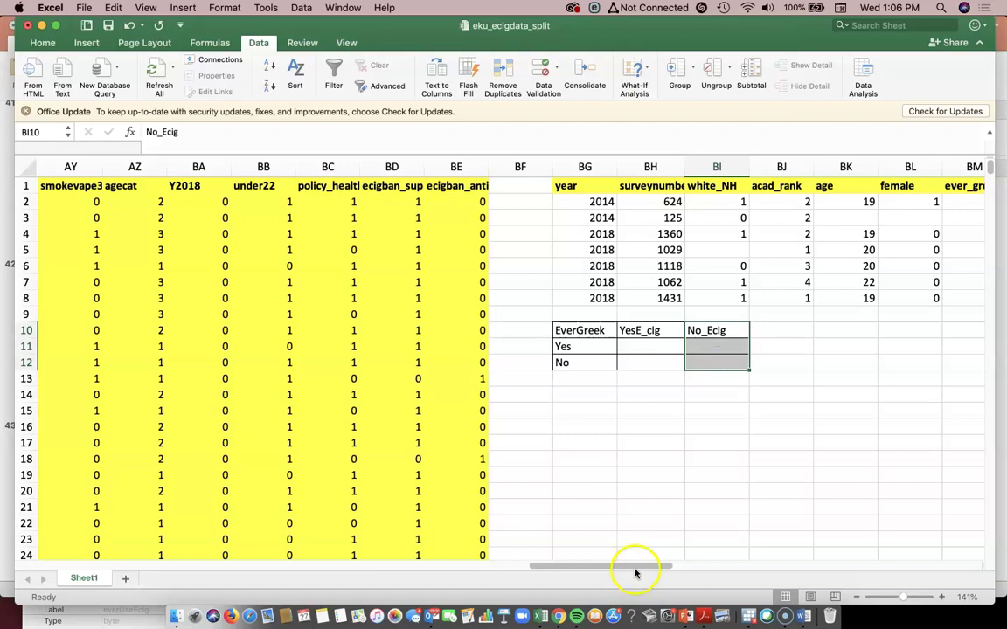
Step: Locate the everuseecig column in the yellow data block and select the whole column
{"action": "left_click_drag", "start_coordinate": [633, 559], "coordinate": [547, 555]}
{"action": "left_click", "coordinate": [265, 186]}
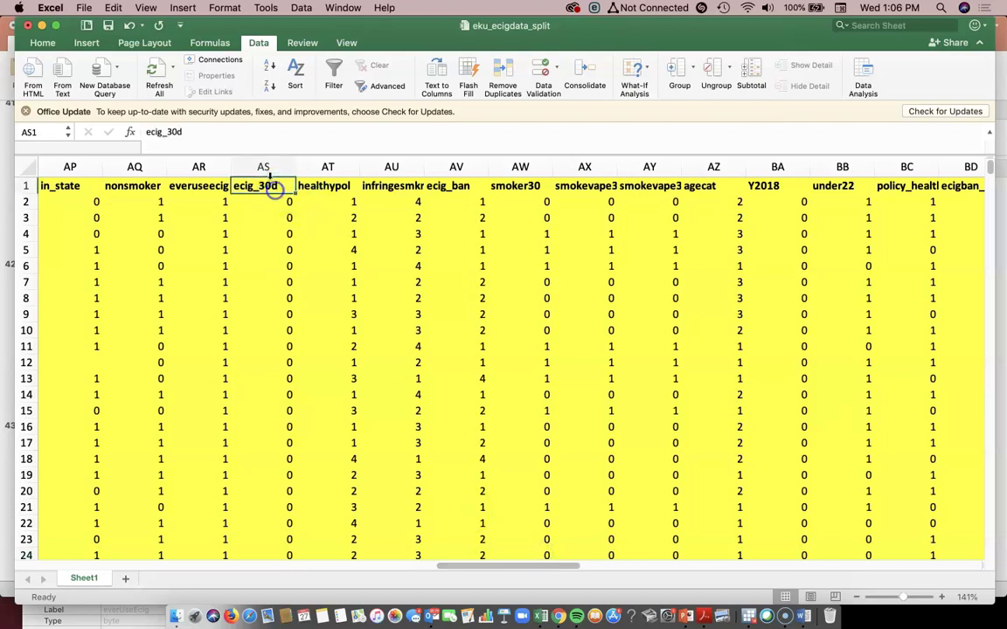
{"action": "left_click", "coordinate": [219, 164]}
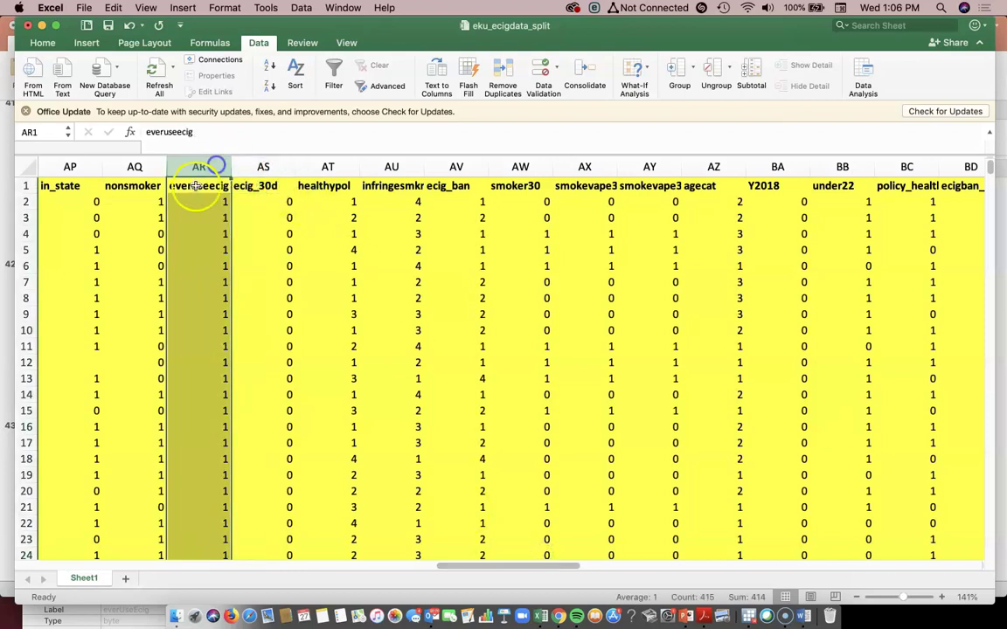
{"action": "left_click", "coordinate": [200, 169]}
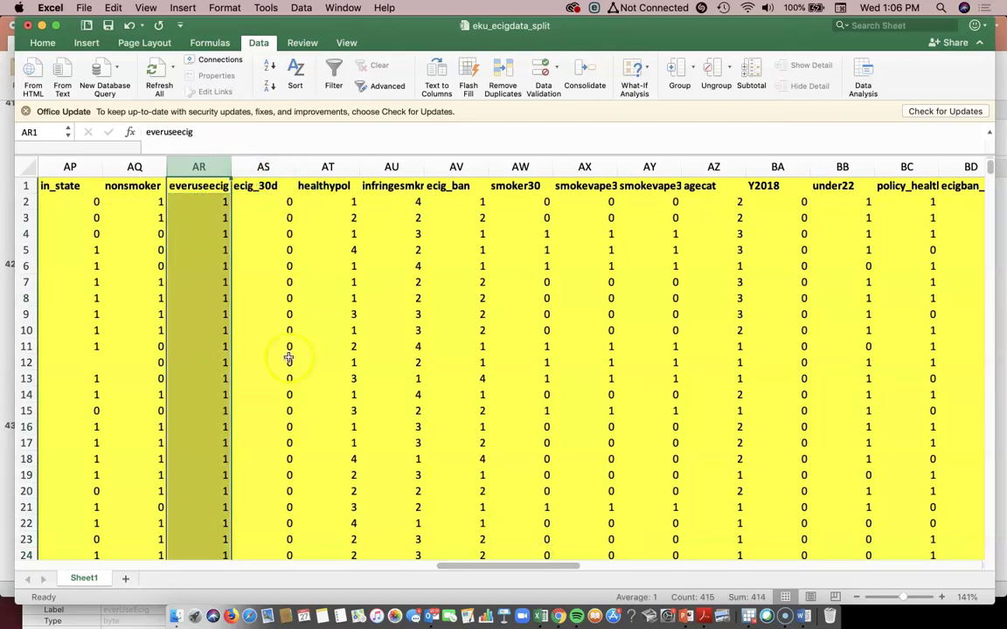
Step: Check the sum and count of the ever_greek column in the yellow block, and enter 113 in cell BH11 (Yes row, YesE_cig column)
{"action": "left_click_drag", "start_coordinate": [471, 559], "coordinate": [418, 566]}
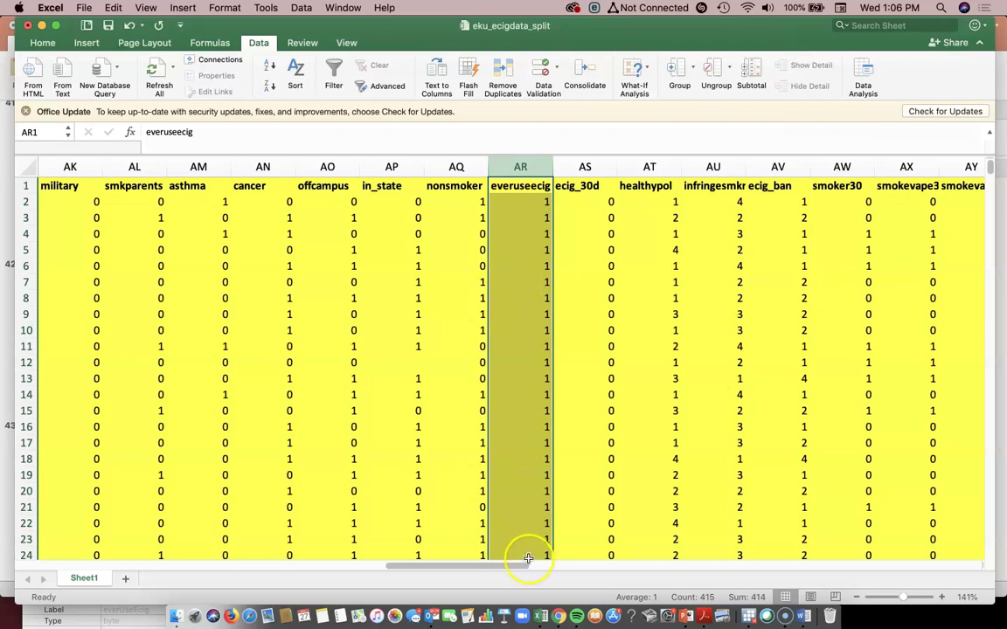
{"action": "left_click_drag", "start_coordinate": [506, 566], "coordinate": [495, 567]}
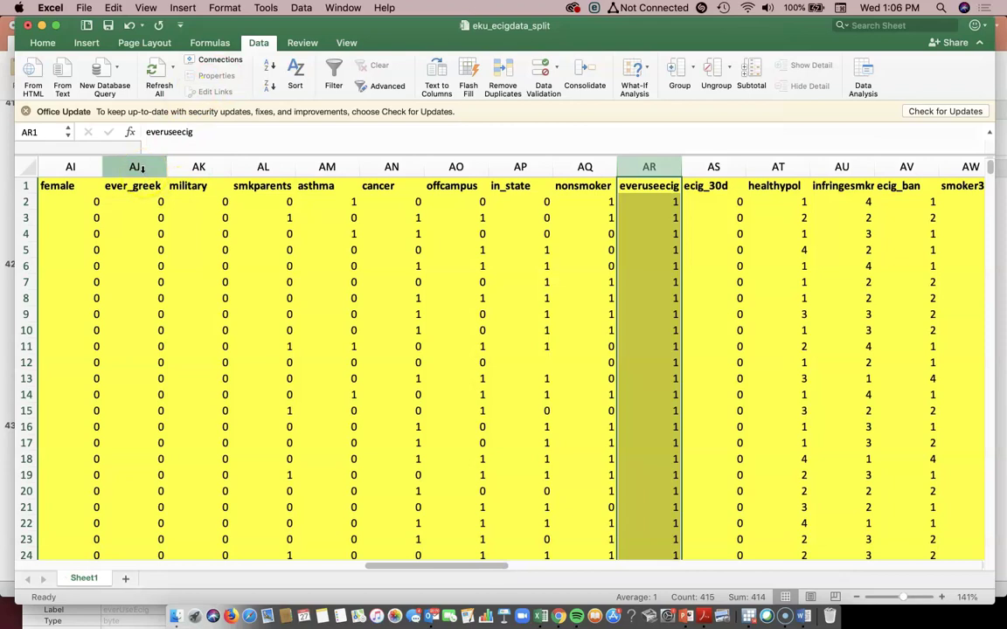
{"action": "left_click", "coordinate": [138, 167]}
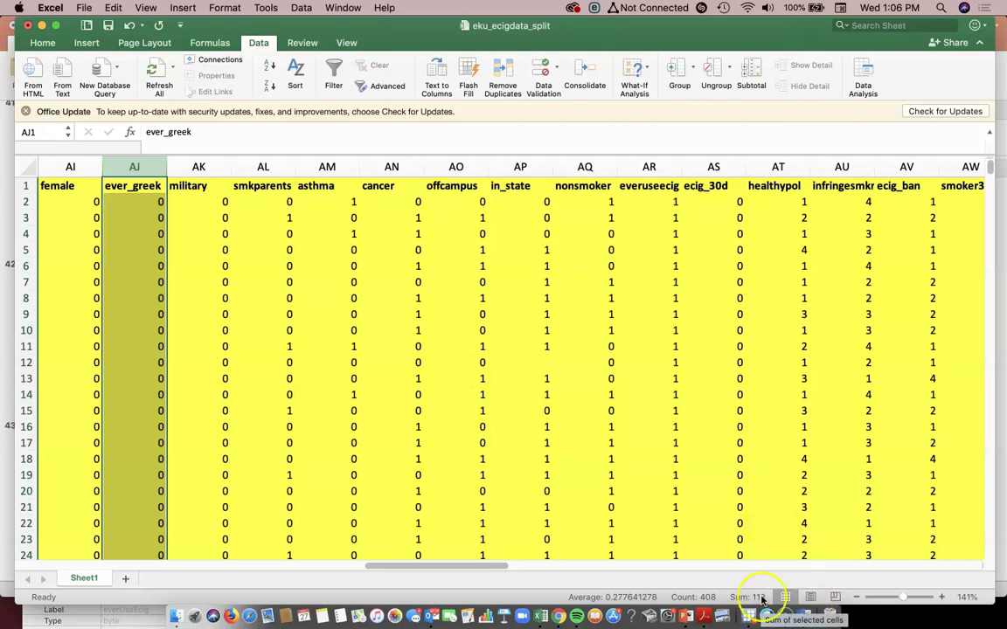
{"action": "left_click", "coordinate": [707, 603]}
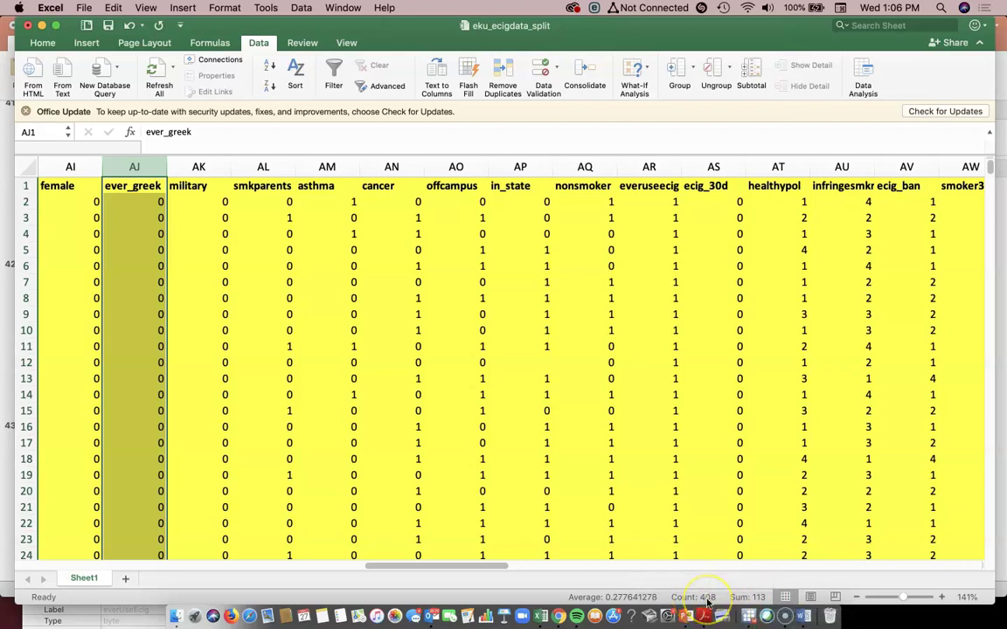
{"action": "left_click", "coordinate": [715, 600]}
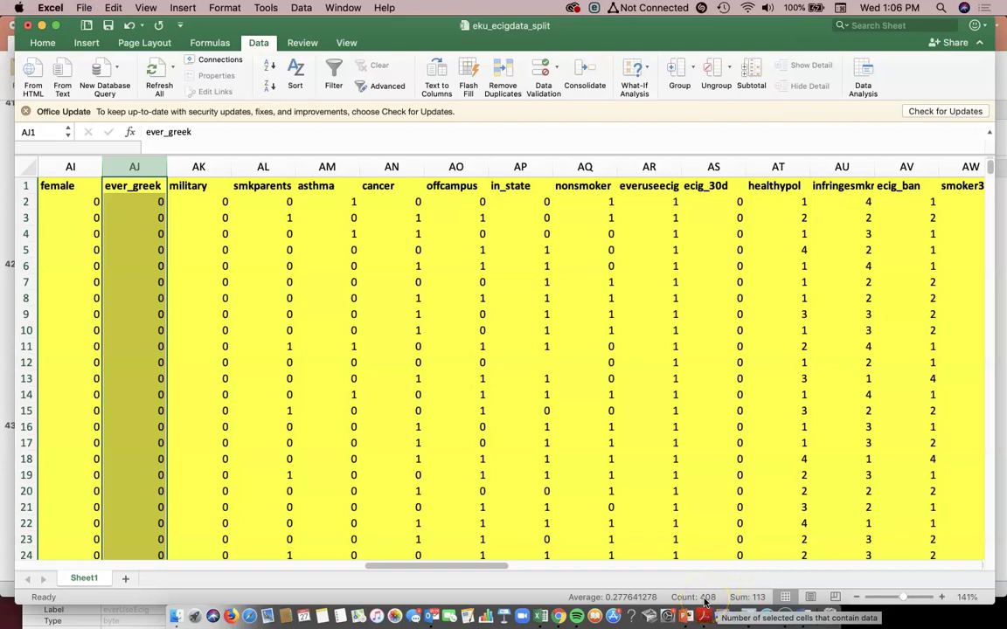
{"action": "left_click", "coordinate": [743, 601]}
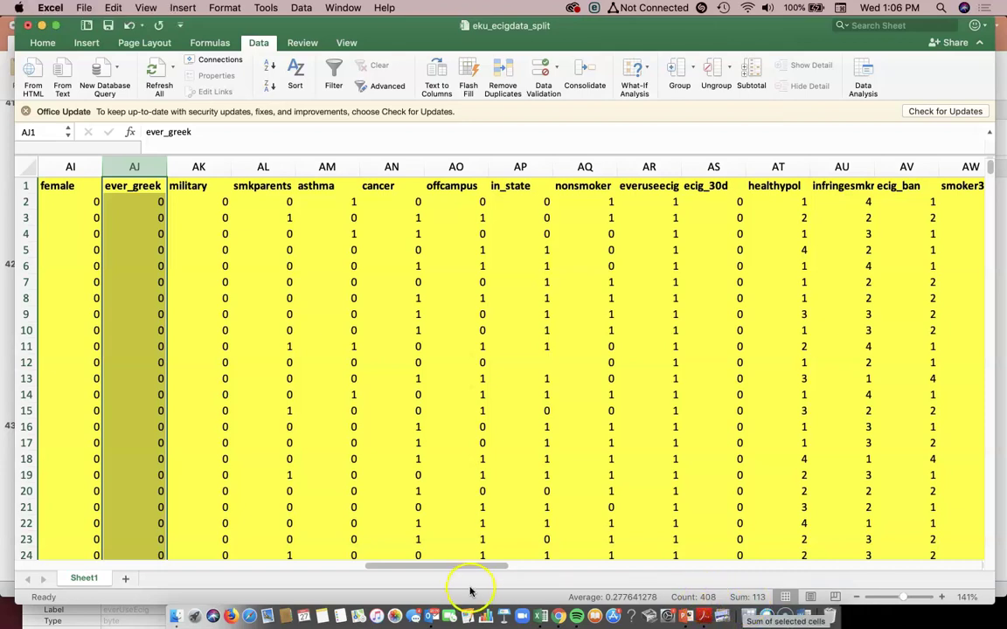
{"action": "left_click_drag", "start_coordinate": [493, 567], "coordinate": [704, 564]}
{"action": "left_click", "coordinate": [396, 348]}
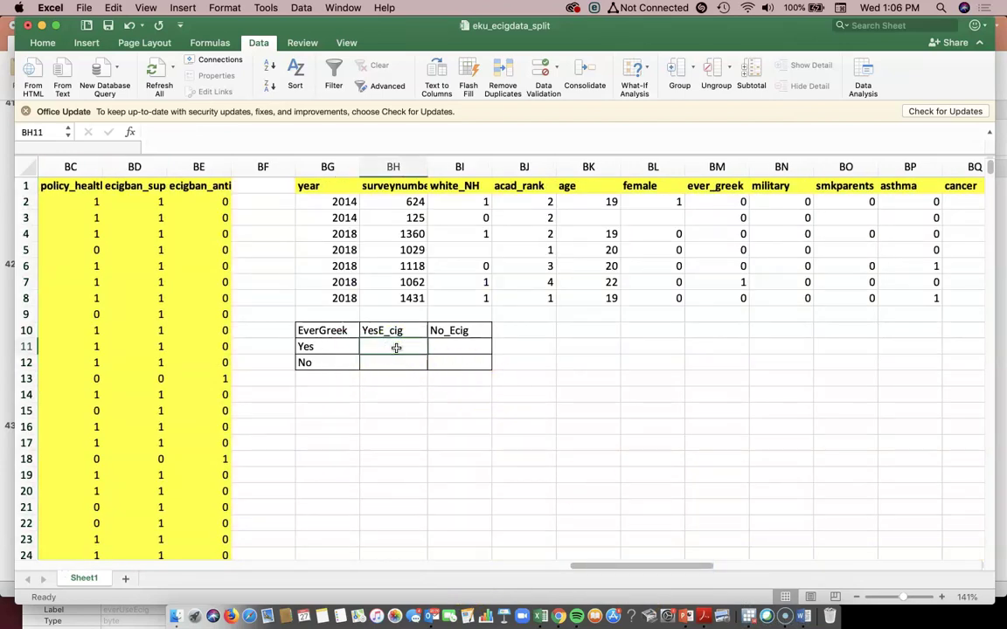
{"action": "key", "text": "Return"}
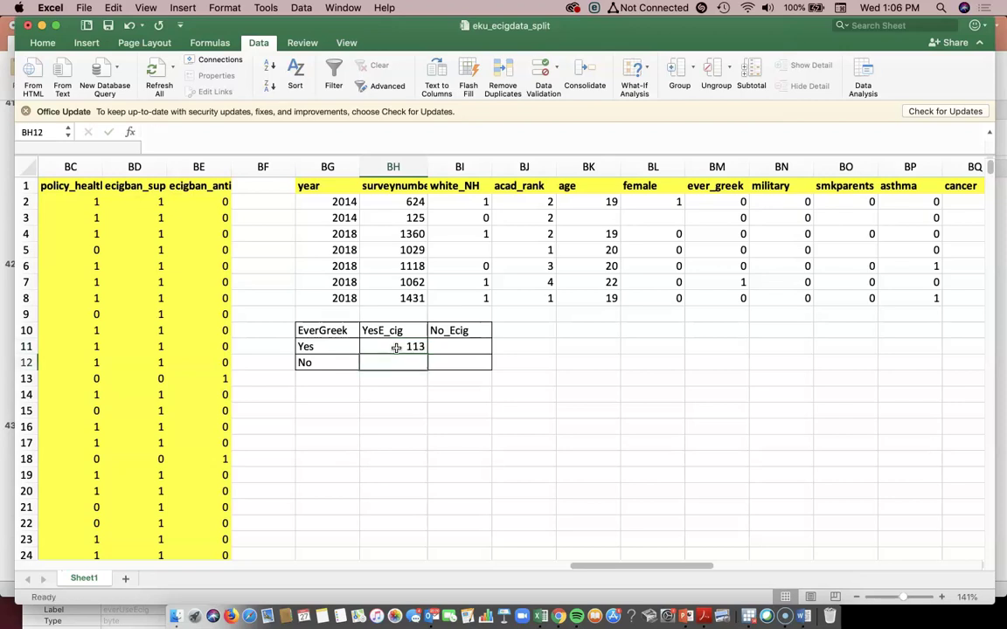
Step: Recheck the count of the yellow ever_greek column and enter the formula =408-113 in cell BH12 (No row, YesE_cig column)
{"action": "left_click_drag", "start_coordinate": [591, 566], "coordinate": [392, 558]}
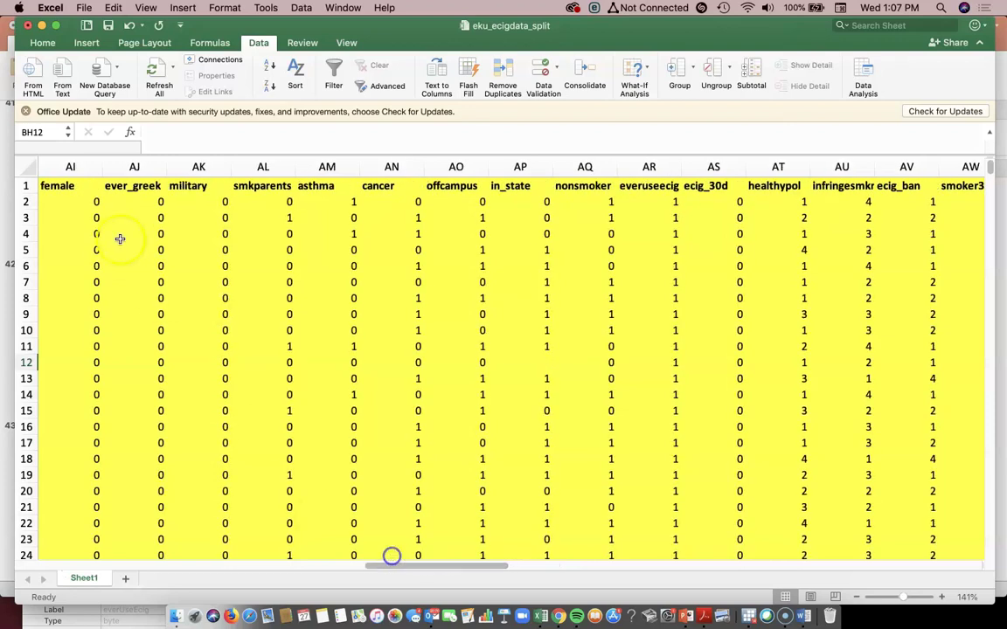
{"action": "left_click", "coordinate": [134, 166]}
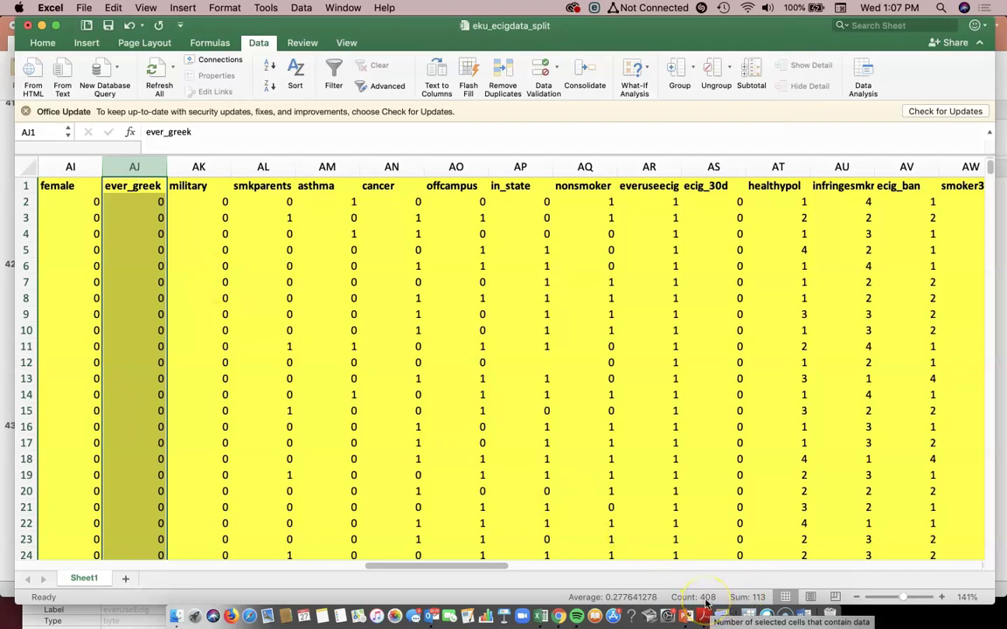
{"action": "left_click_drag", "start_coordinate": [474, 564], "coordinate": [659, 542]}
{"action": "left_click", "coordinate": [518, 365]}
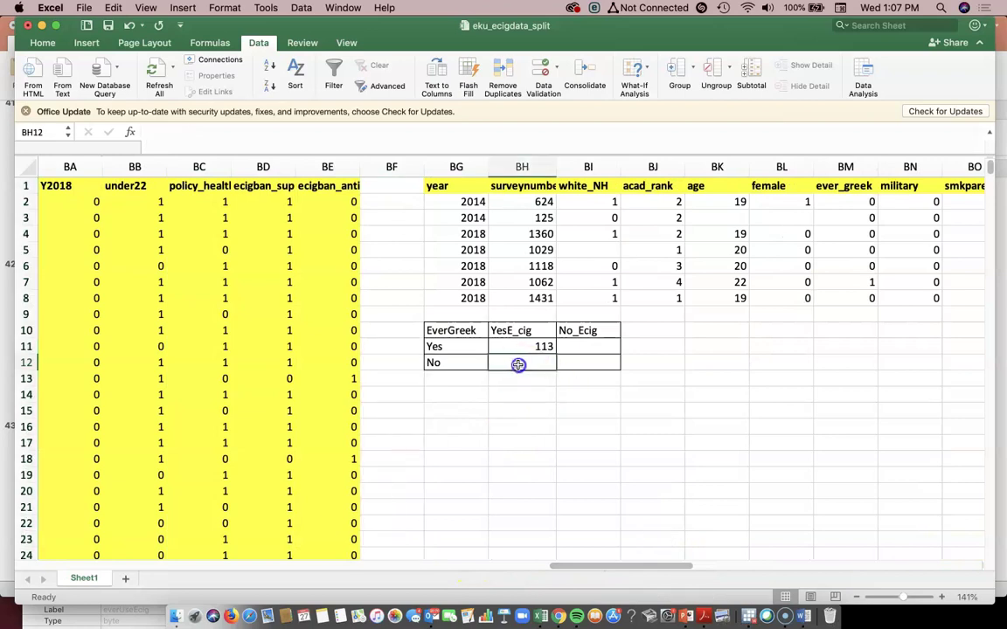
{"action": "type", "text": "=408-113"}
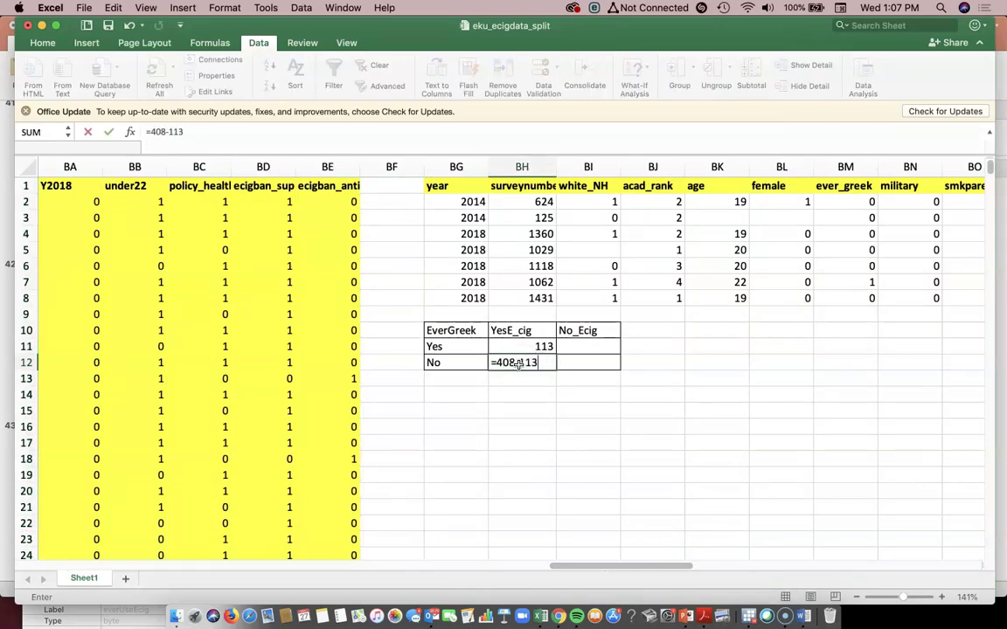
{"action": "key", "text": "Return"}
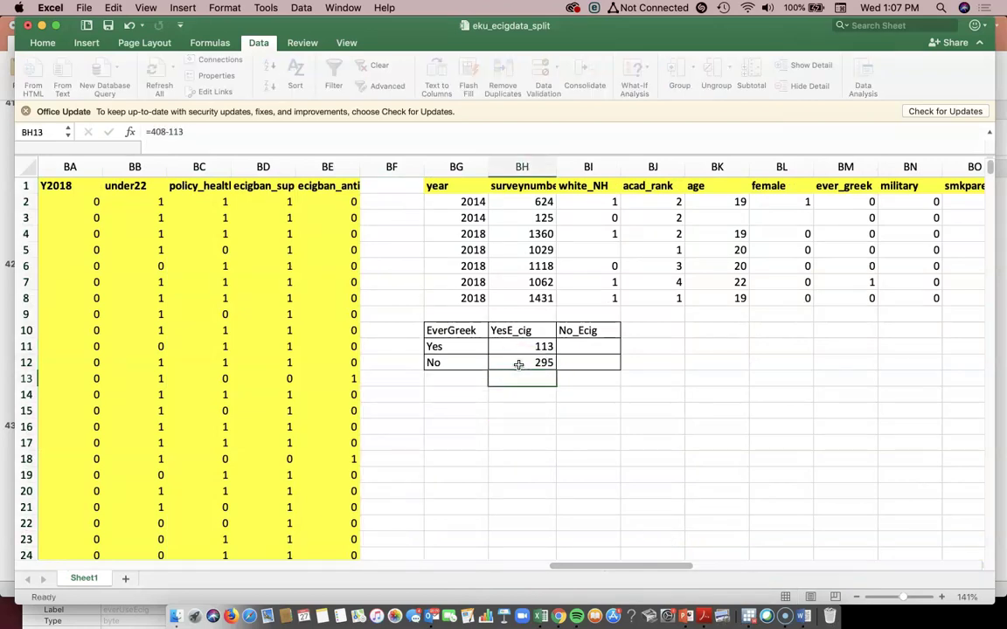
Step: Try to sort the data in ascending order by the yellow block's ever_greek column, with the selection expanded
{"action": "left_click_drag", "start_coordinate": [626, 566], "coordinate": [424, 548]}
{"action": "left_click", "coordinate": [264, 164]}
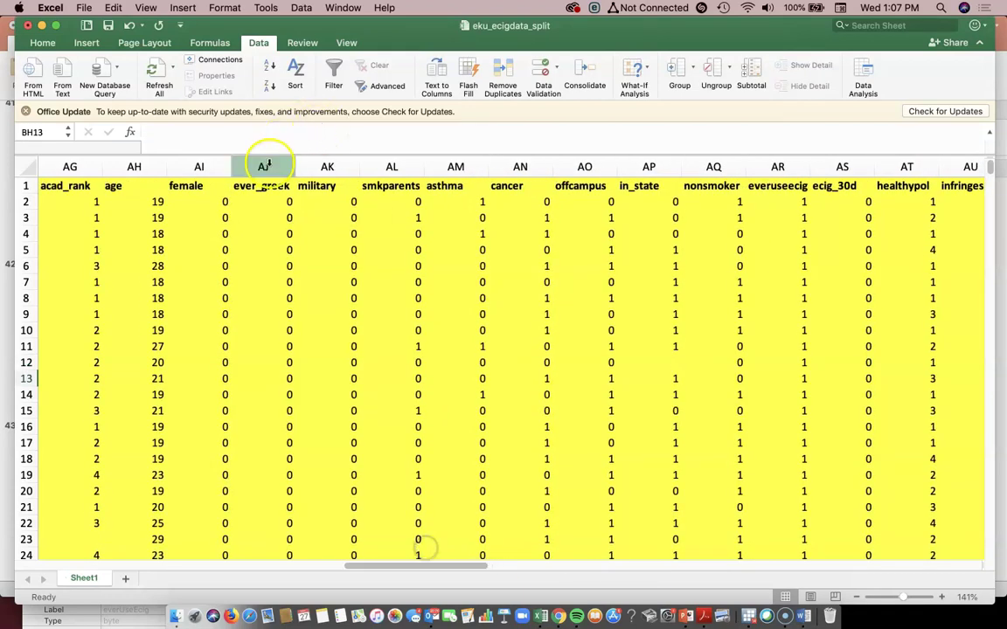
{"action": "left_click", "coordinate": [267, 67]}
{"action": "left_click", "coordinate": [582, 250]}
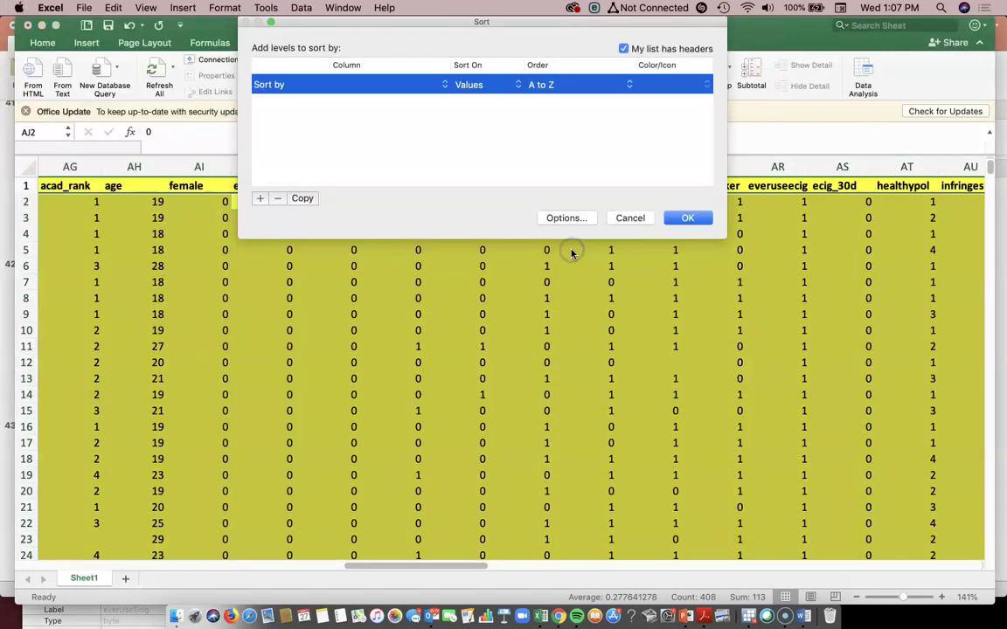
{"action": "left_click", "coordinate": [681, 217]}
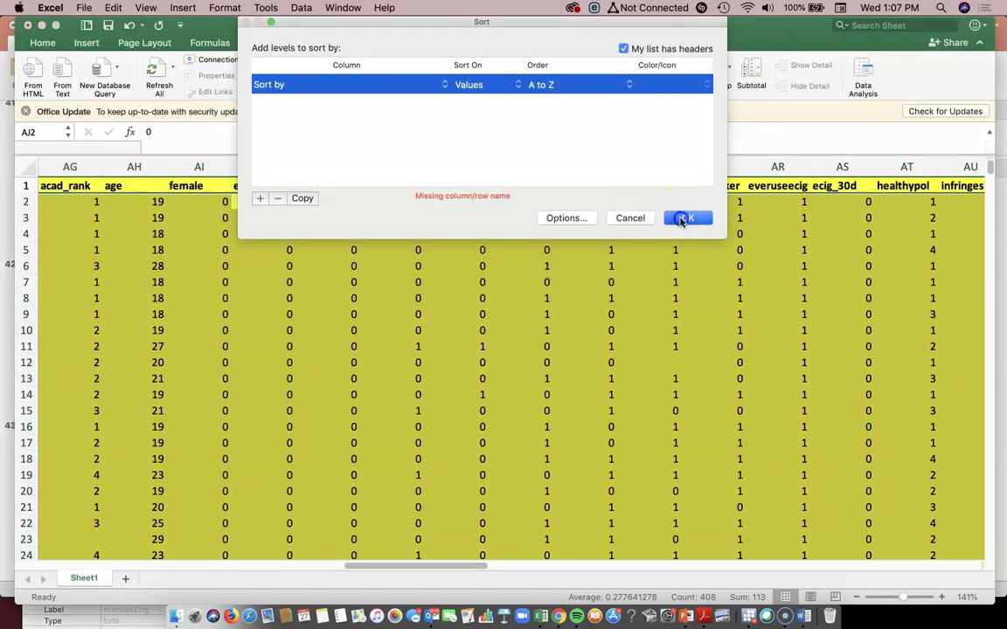
{"action": "left_click", "coordinate": [628, 217]}
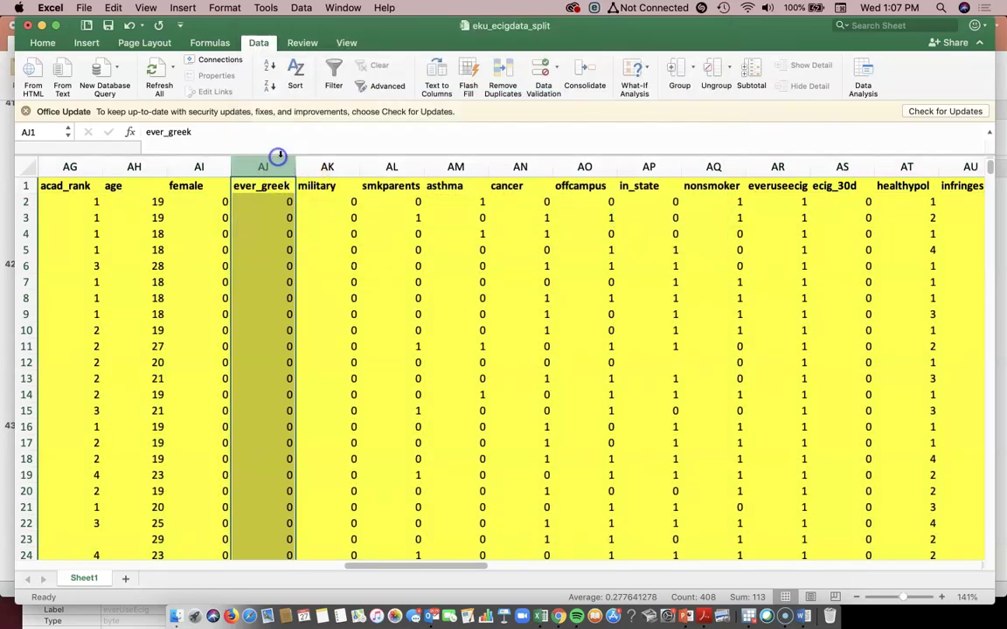
{"action": "left_click", "coordinate": [271, 65]}
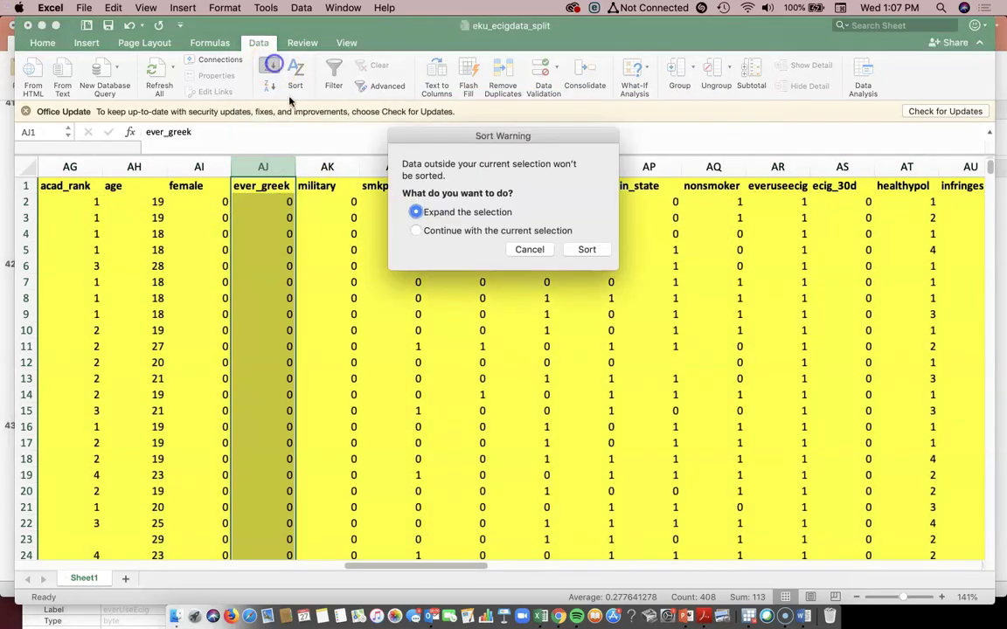
{"action": "left_click", "coordinate": [568, 250]}
Step: Examine the extent of the yellow data block from its year column to its ecigban_anti column
{"action": "left_click_drag", "start_coordinate": [354, 565], "coordinate": [334, 564]}
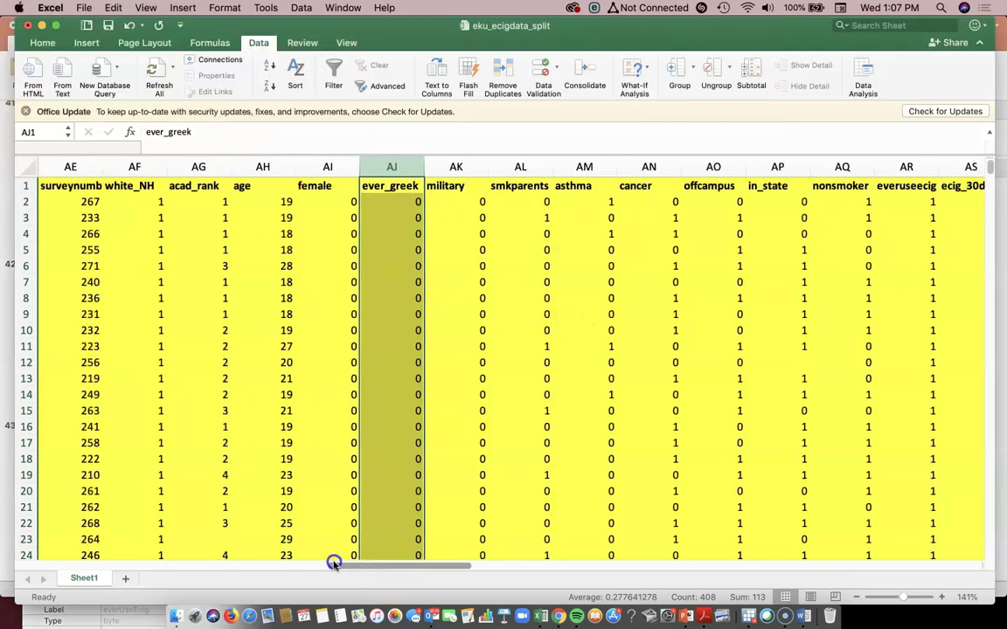
{"action": "scroll", "coordinate": [334, 564], "scroll_direction": "left", "scroll_amount": 4}
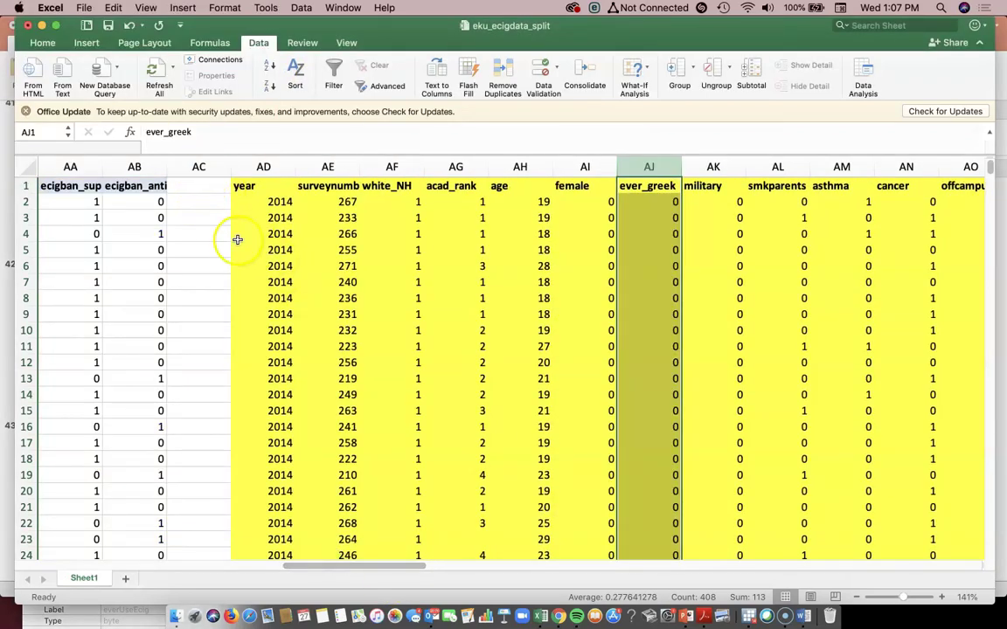
{"action": "left_click_drag", "start_coordinate": [396, 570], "coordinate": [635, 564]}
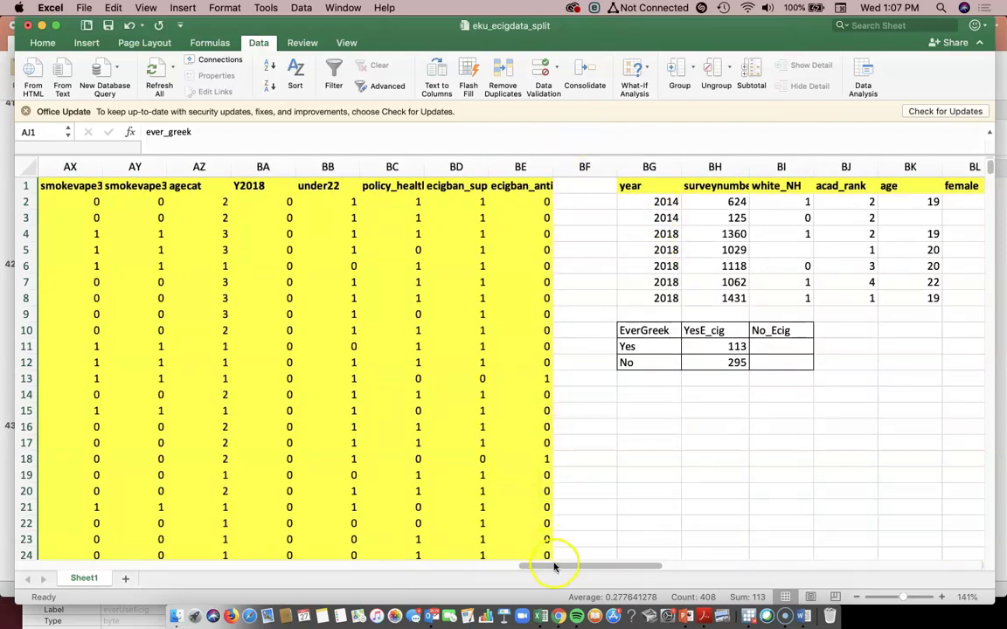
{"action": "left_click_drag", "start_coordinate": [496, 167], "coordinate": [44, 175]}
{"action": "left_click", "coordinate": [456, 314]}
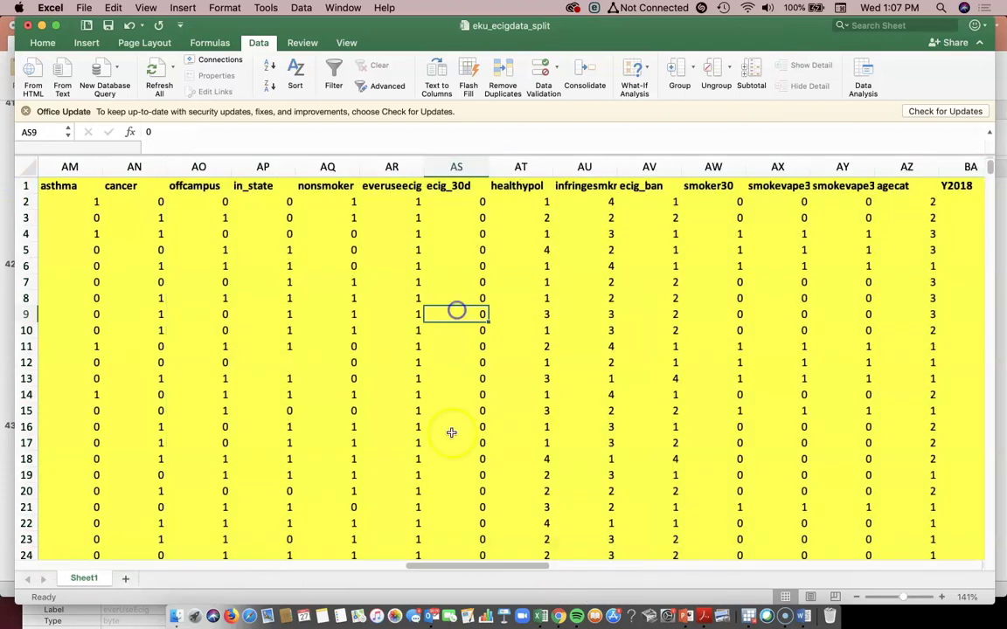
Step: Sort the yellow block in ascending order by its ever_greek column (AJ), with the selection expanded
{"action": "left_click_drag", "start_coordinate": [490, 563], "coordinate": [422, 563]}
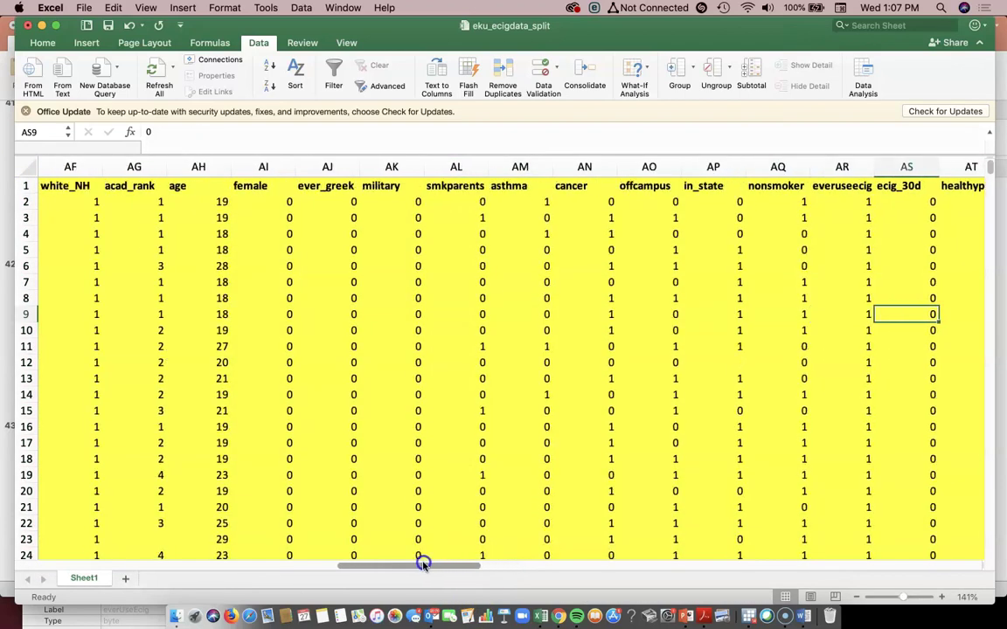
{"action": "left_click", "coordinate": [327, 167]}
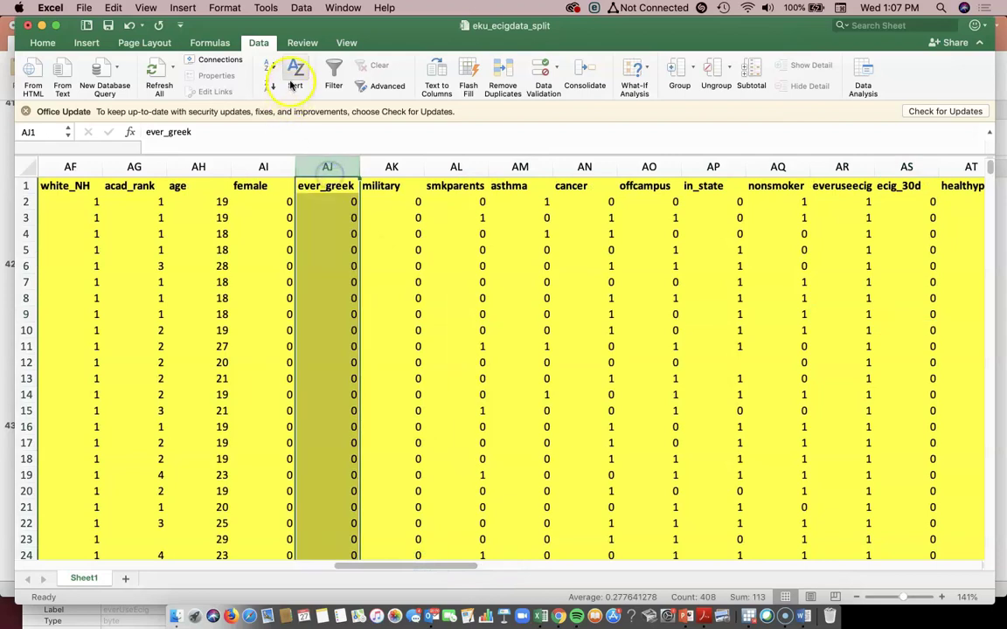
{"action": "left_click", "coordinate": [267, 69]}
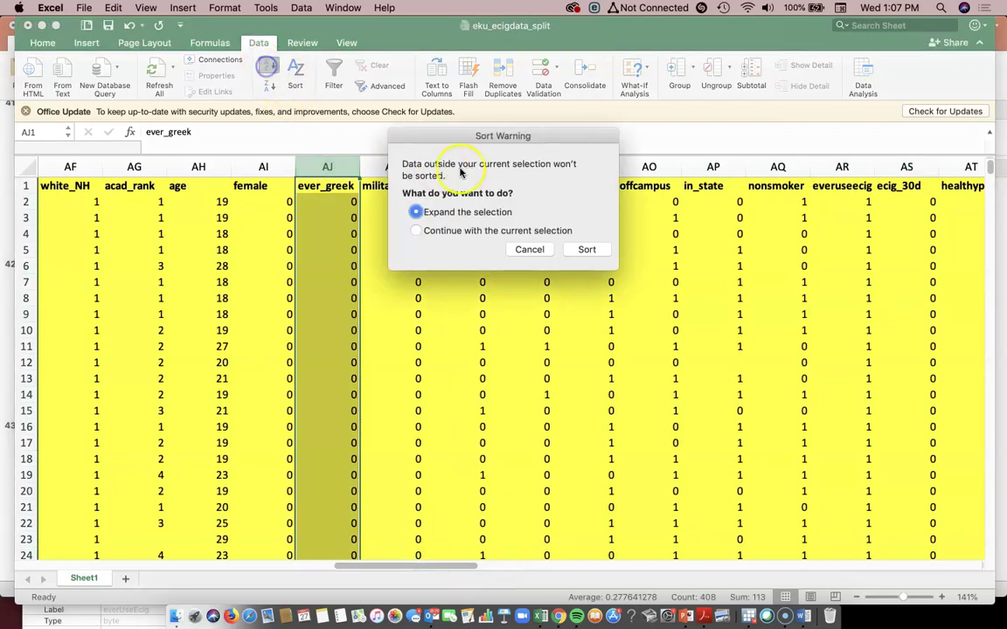
{"action": "left_click", "coordinate": [575, 251]}
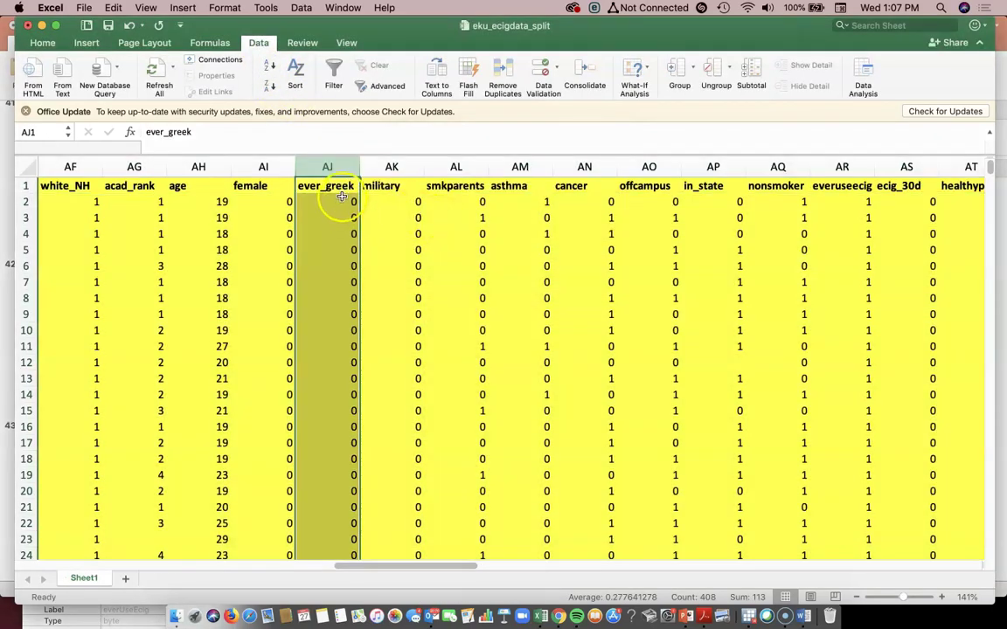
Step: Count the 0 values in the sorted yellow ever_greek column by selecting them from cell AJ2 down
{"action": "left_click", "coordinate": [341, 199]}
{"action": "left_click_drag", "start_coordinate": [342, 222], "coordinate": [297, 564]}
{"action": "left_click_drag", "start_coordinate": [320, 626], "coordinate": [341, 271]}
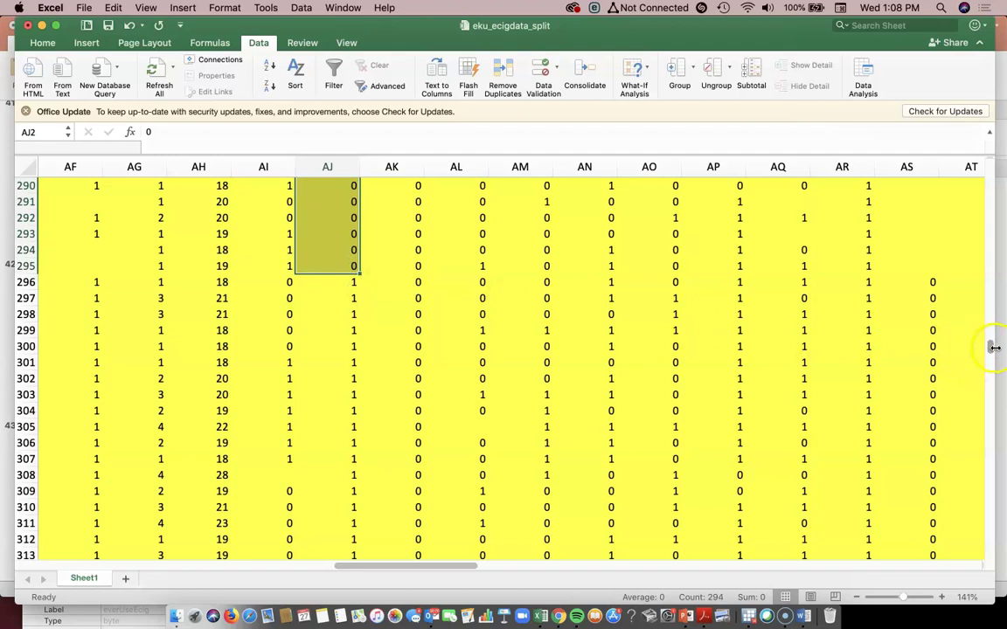
Step: Examine the end of the yellow ever_greek column for blank cells below the last 1 value
{"action": "scroll", "coordinate": [991, 352], "scroll_direction": "up", "scroll_amount": 20}
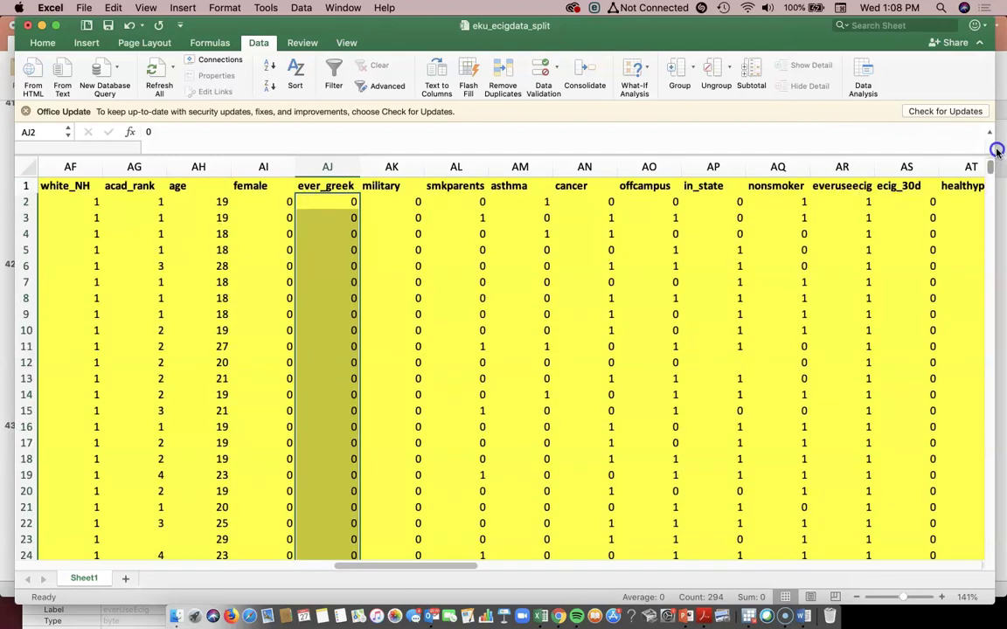
{"action": "scroll", "coordinate": [991, 351], "scroll_direction": "down", "scroll_amount": 20}
{"action": "scroll", "coordinate": [995, 475], "scroll_direction": "up", "scroll_amount": 10}
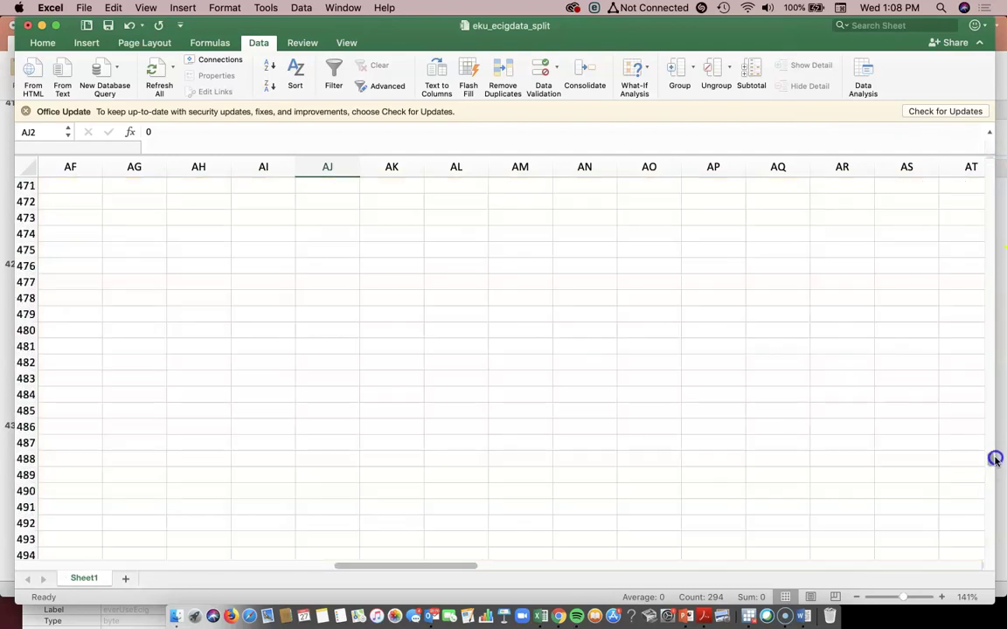
{"action": "scroll", "coordinate": [996, 453], "scroll_direction": "up", "scroll_amount": 11}
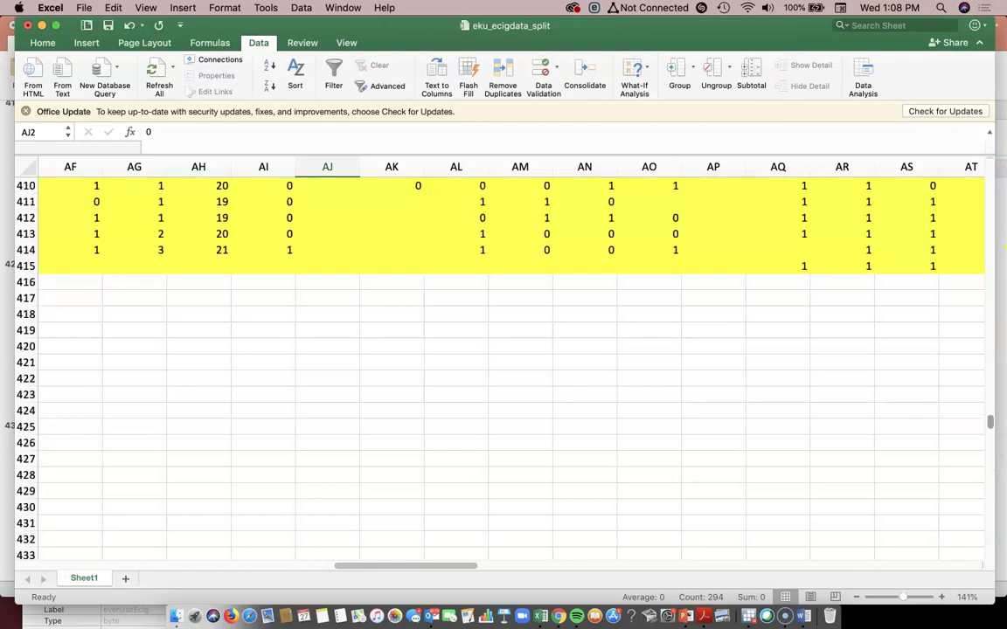
{"action": "scroll", "coordinate": [606, 292], "scroll_direction": "down", "scroll_amount": 5}
{"action": "scroll", "coordinate": [326, 264], "scroll_direction": "up", "scroll_amount": 3}
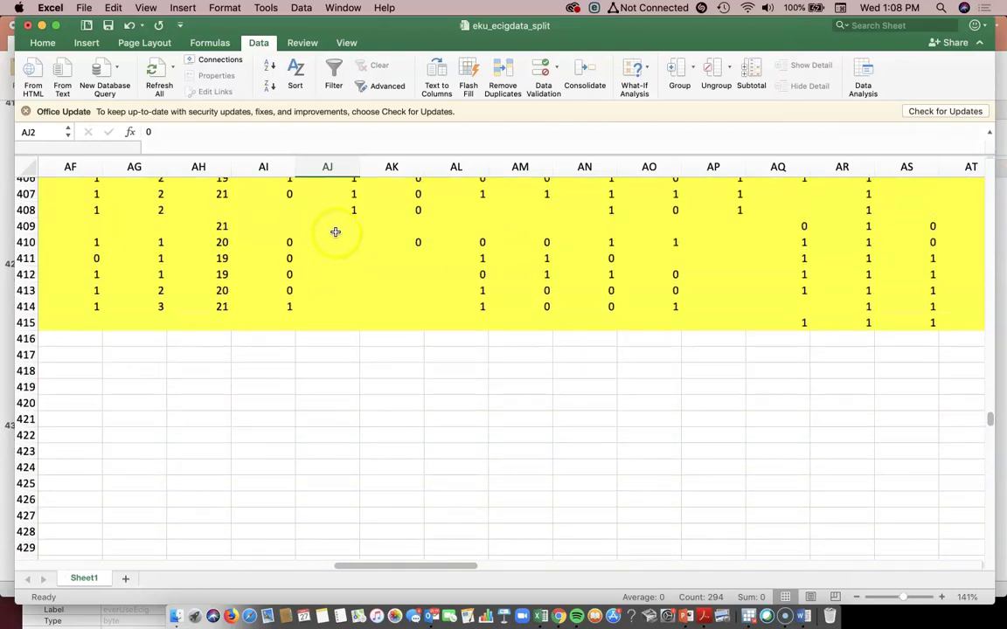
{"action": "left_click", "coordinate": [340, 223]}
{"action": "left_click_drag", "start_coordinate": [340, 223], "coordinate": [343, 306]}
Step: Replace the contents of cell BH12 (No row, YesE_cig column) in the contingency table with 294
{"action": "left_click_drag", "start_coordinate": [461, 566], "coordinate": [689, 573]}
{"action": "left_click_drag", "start_coordinate": [988, 423], "coordinate": [991, 175]}
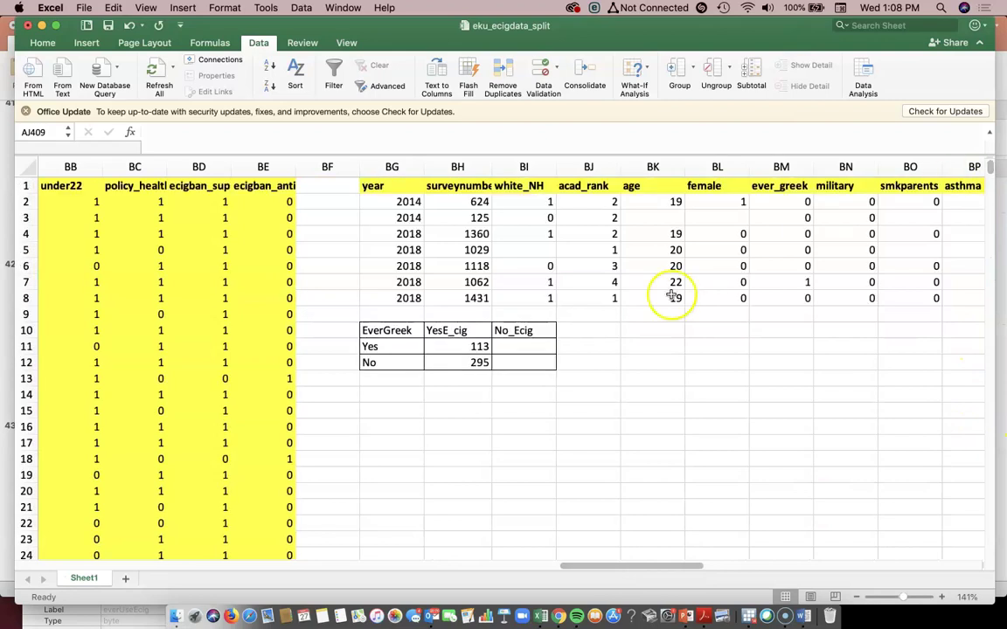
{"action": "left_click", "coordinate": [479, 362]}
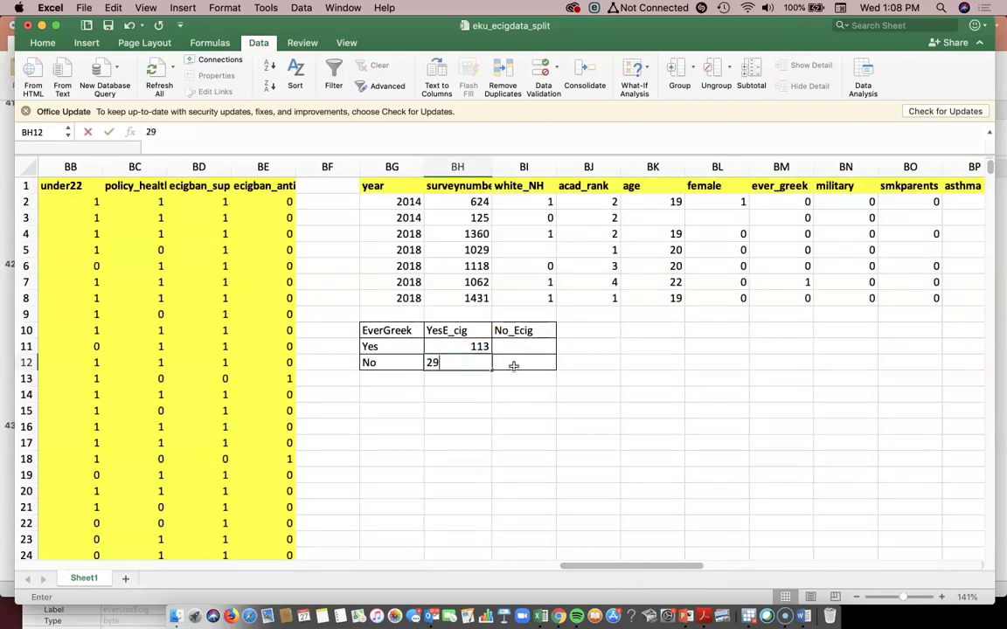
{"action": "key", "text": "Return"}
{"action": "key", "text": "Left"}
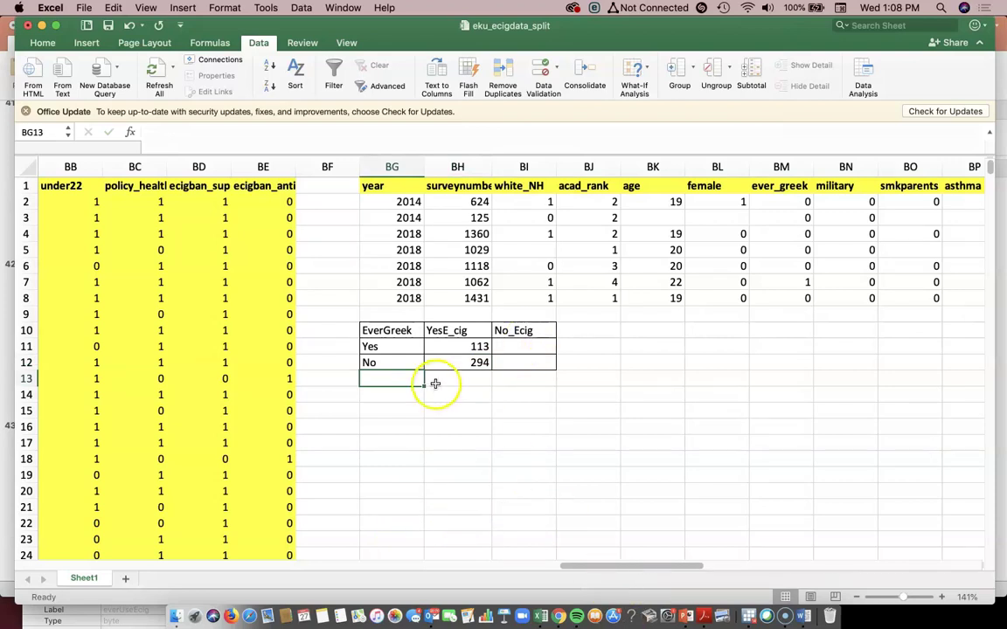
{"action": "left_click", "coordinate": [461, 344]}
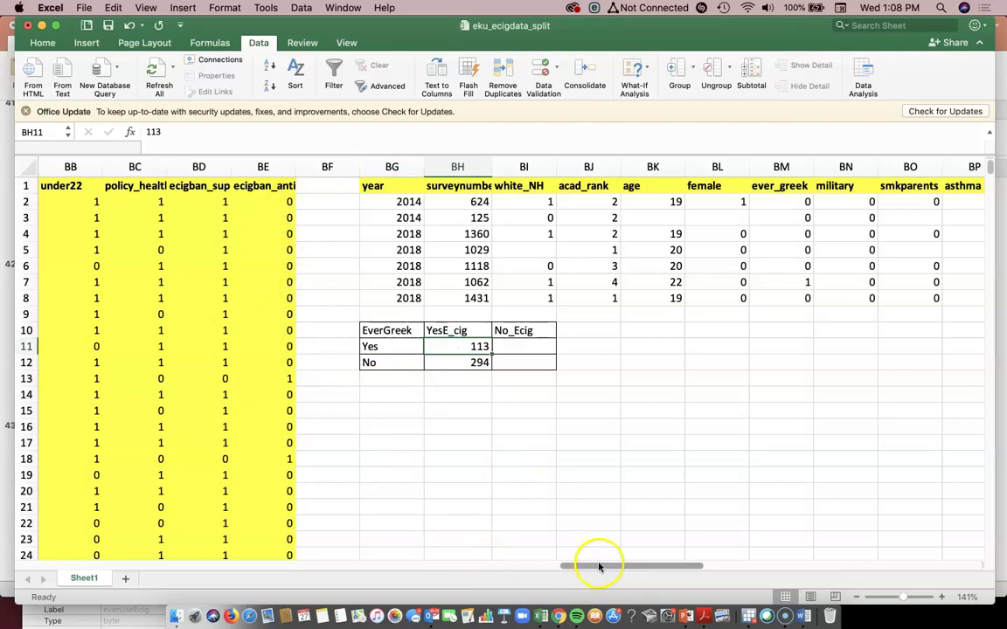
Step: Check the everuseecig column (O) of the unhighlighted block, and the sum and count of its ever_greek column (G)
{"action": "left_click_drag", "start_coordinate": [599, 566], "coordinate": [590, 566]}
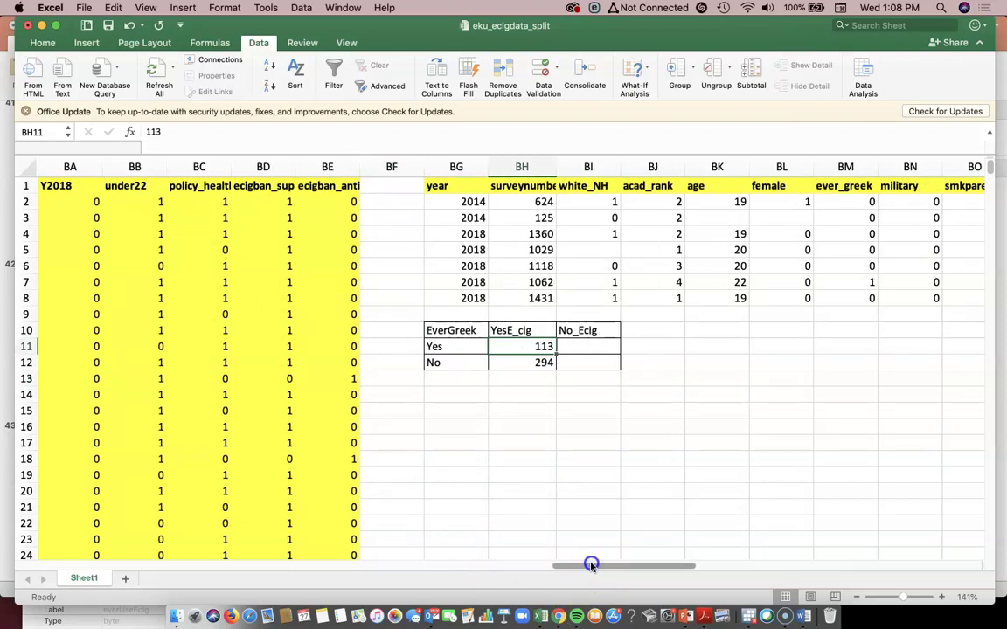
{"action": "left_click_drag", "start_coordinate": [591, 566], "coordinate": [585, 566]}
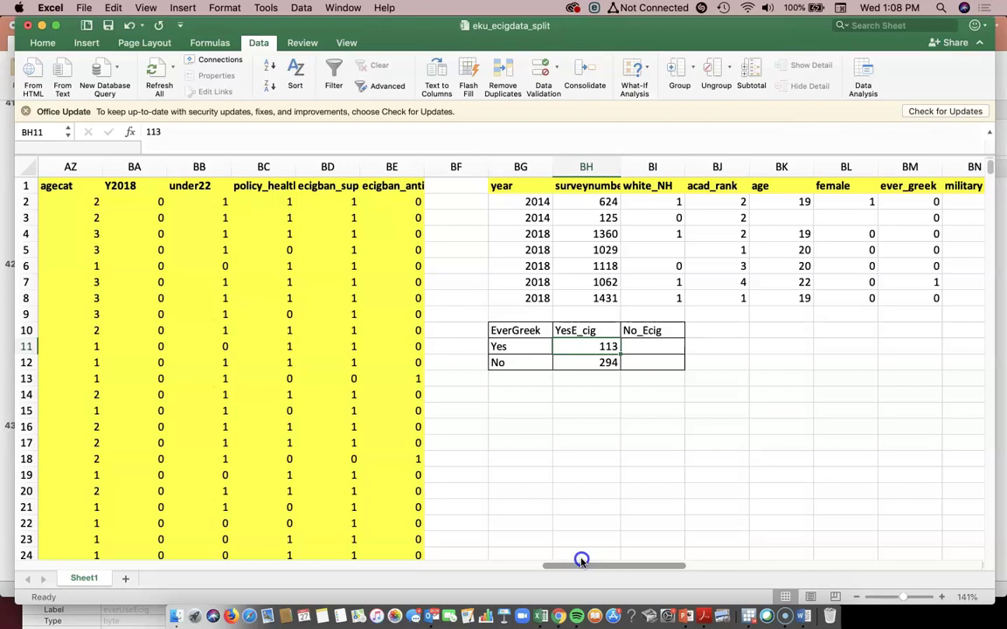
{"action": "left_click_drag", "start_coordinate": [581, 560], "coordinate": [319, 539]}
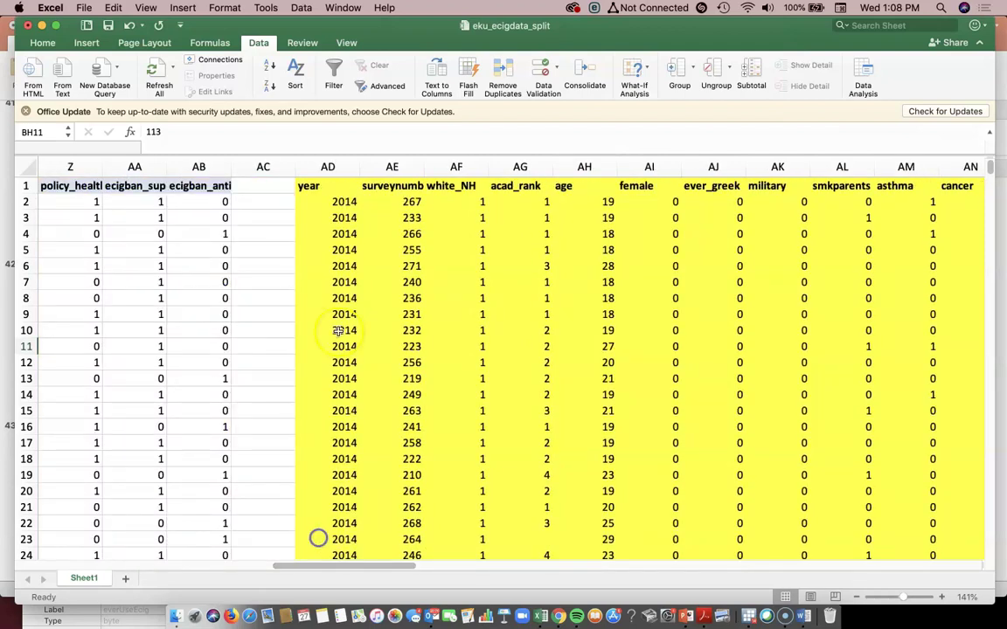
{"action": "left_click_drag", "start_coordinate": [377, 565], "coordinate": [239, 564]}
{"action": "left_click", "coordinate": [326, 185]}
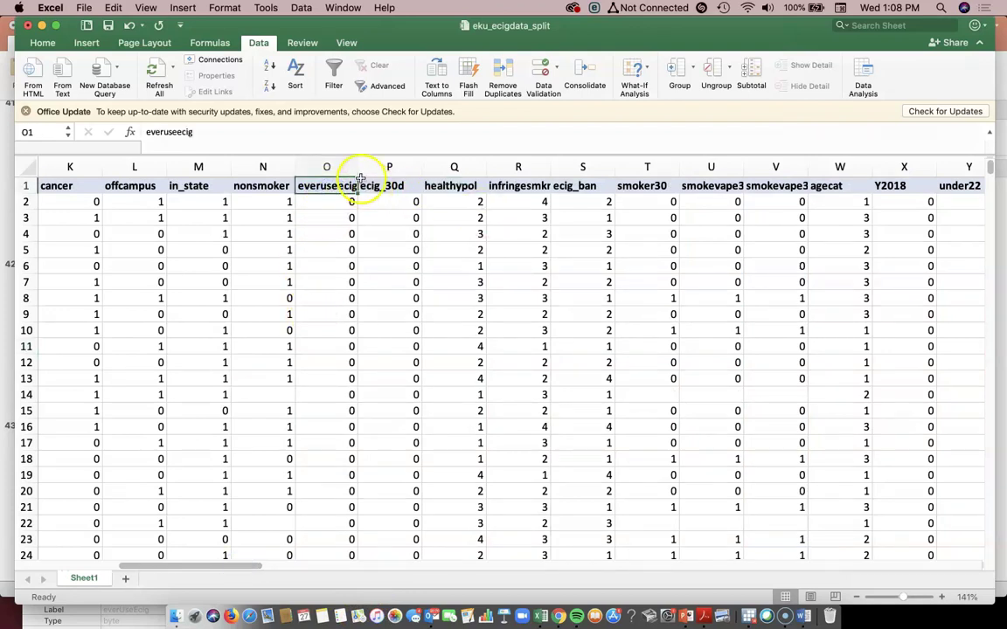
{"action": "left_click", "coordinate": [326, 167]}
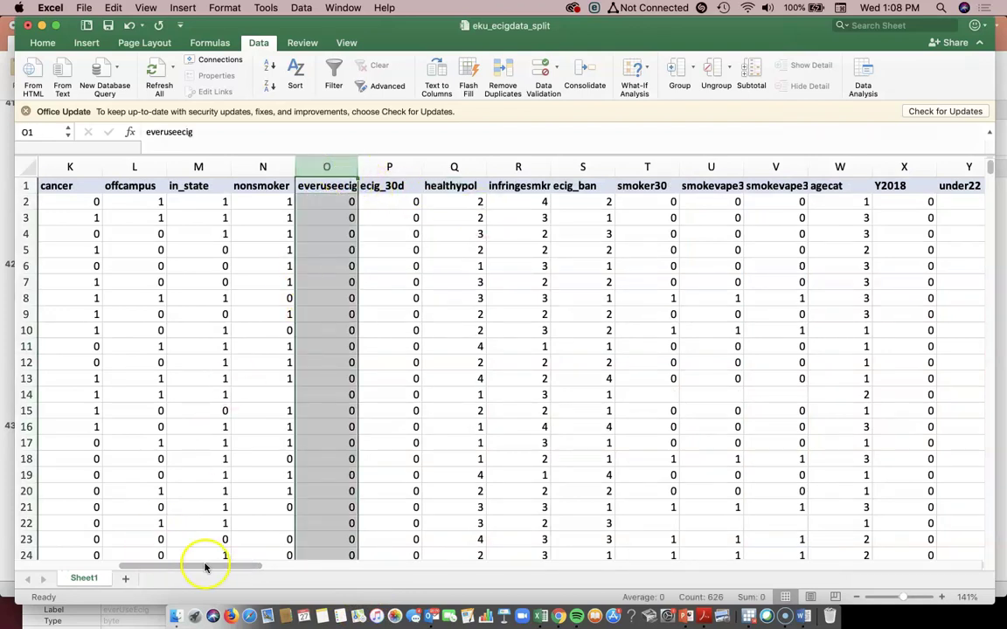
{"action": "left_click_drag", "start_coordinate": [202, 564], "coordinate": [149, 566]}
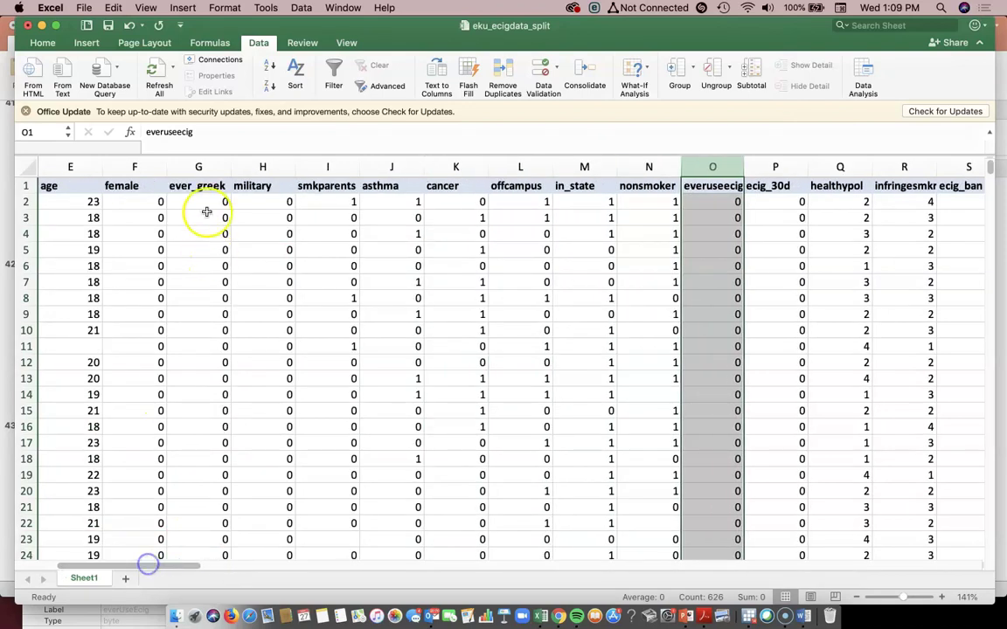
{"action": "left_click", "coordinate": [202, 166]}
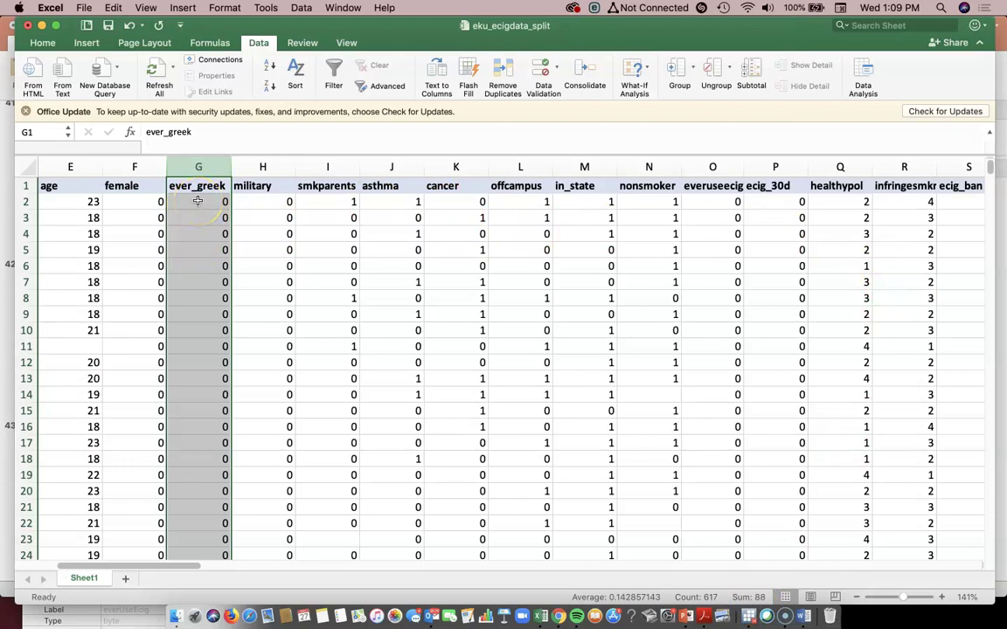
Step: Sort the unhighlighted block in ascending order by its ever_greek column (G), with the selection expanded
{"action": "left_click", "coordinate": [197, 201]}
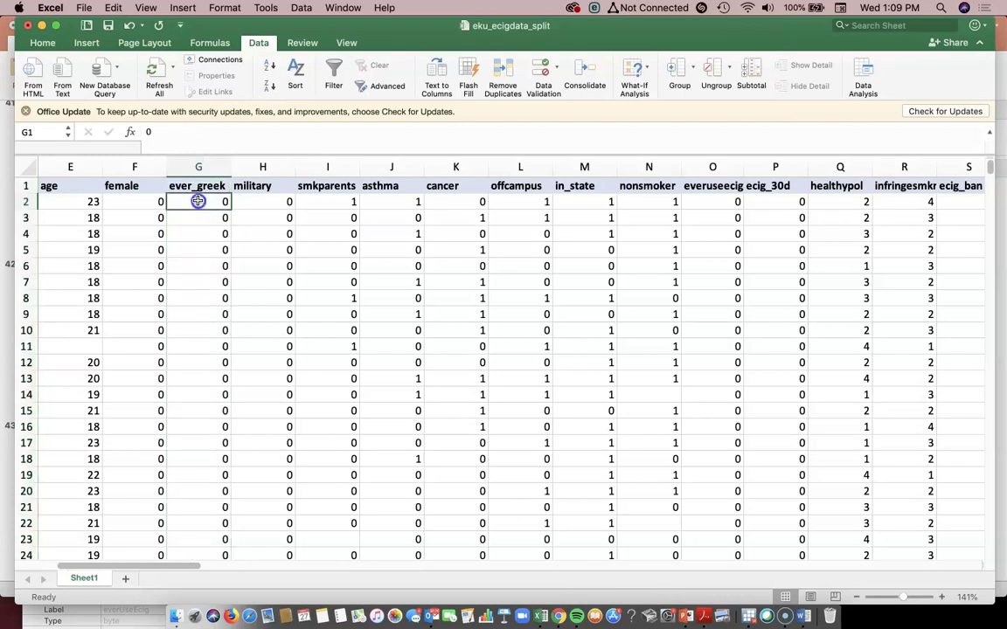
{"action": "left_click", "coordinate": [197, 166]}
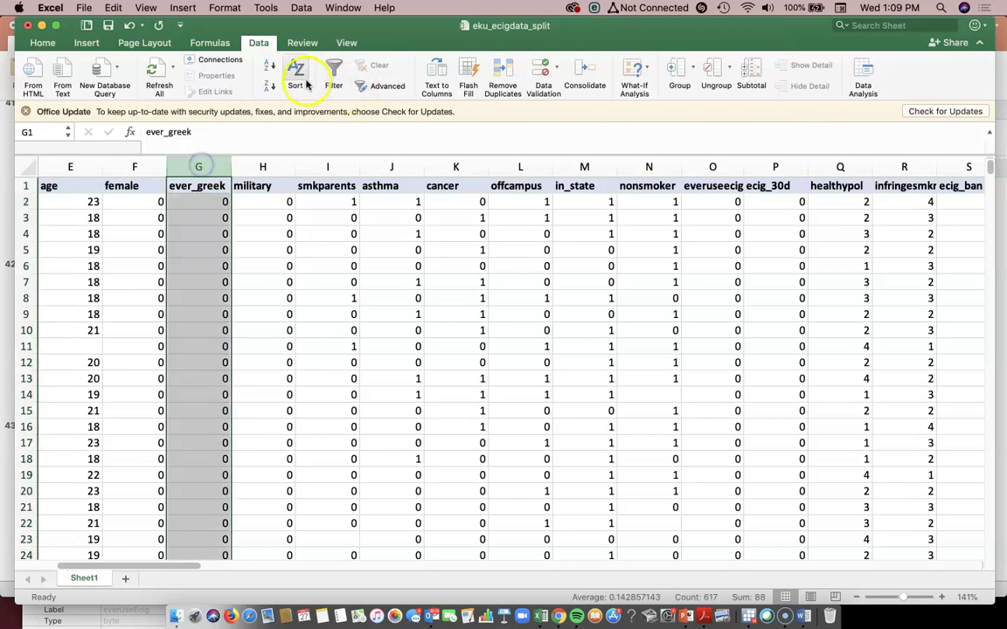
{"action": "left_click", "coordinate": [263, 70]}
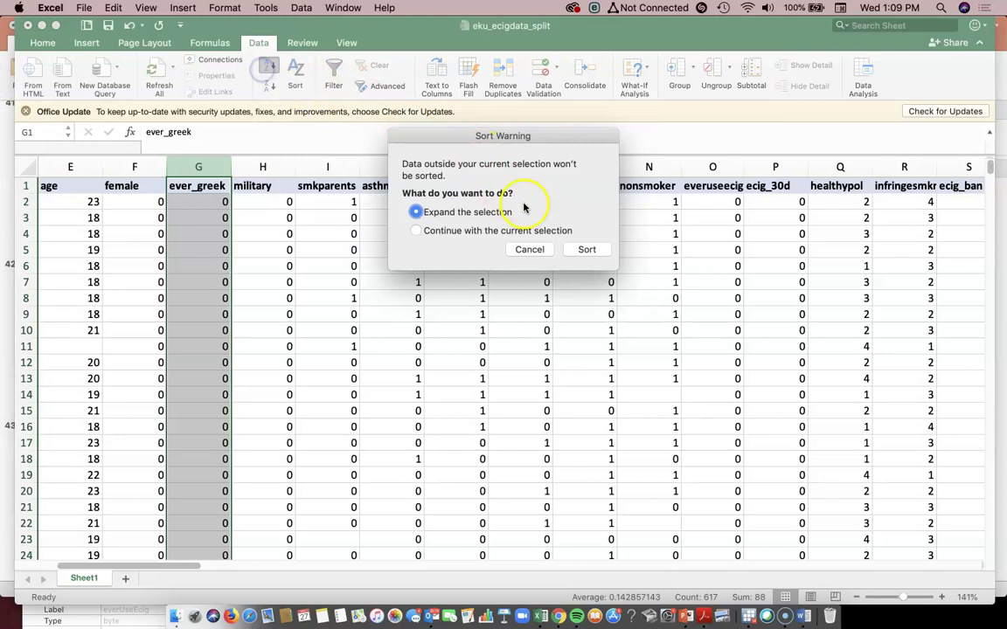
{"action": "left_click", "coordinate": [587, 248]}
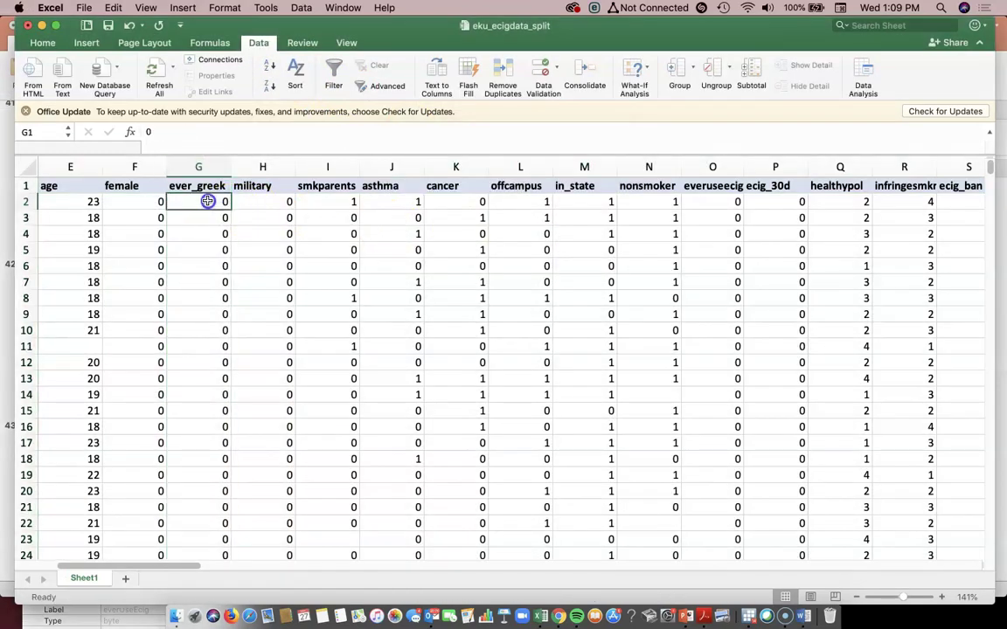
Step: Count the 0 values in the unhighlighted ever_greek column and enter 528 in cell BI12 (No row, No_Ecig column)
{"action": "left_click_drag", "start_coordinate": [207, 201], "coordinate": [207, 381]}
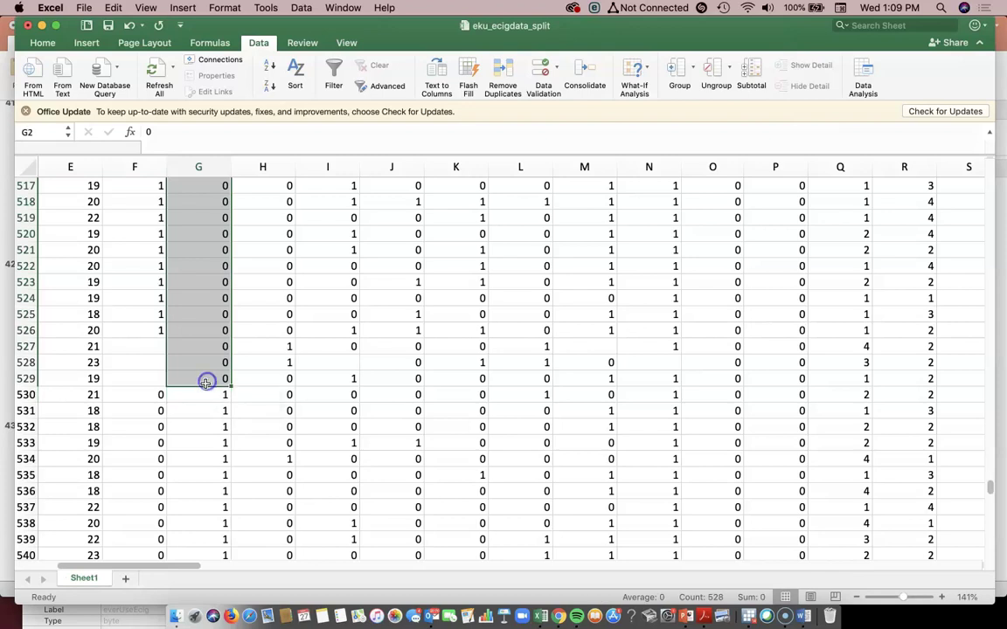
{"action": "scroll", "coordinate": [316, 570], "scroll_direction": "right", "scroll_amount": 2}
{"action": "left_click_drag", "start_coordinate": [315, 570], "coordinate": [431, 568]}
{"action": "left_click_drag", "start_coordinate": [987, 489], "coordinate": [996, 145]}
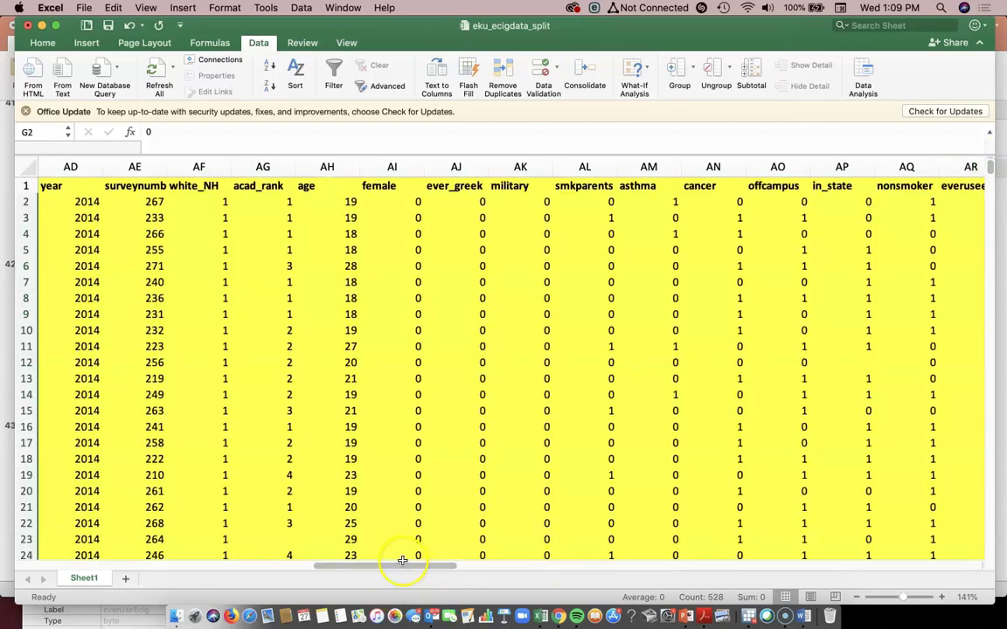
{"action": "left_click_drag", "start_coordinate": [404, 566], "coordinate": [669, 564]}
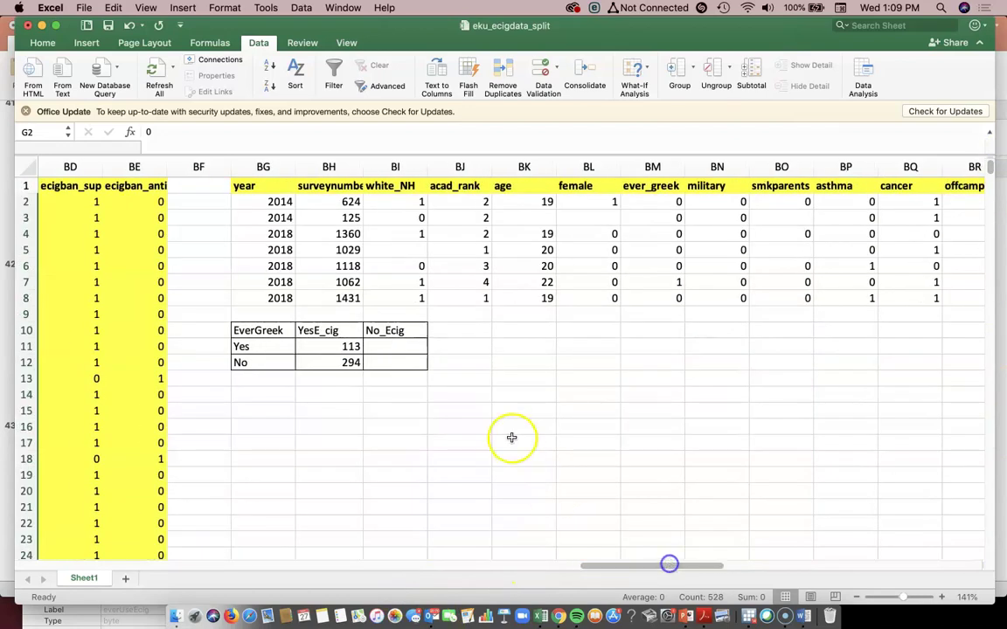
{"action": "left_click", "coordinate": [400, 347]}
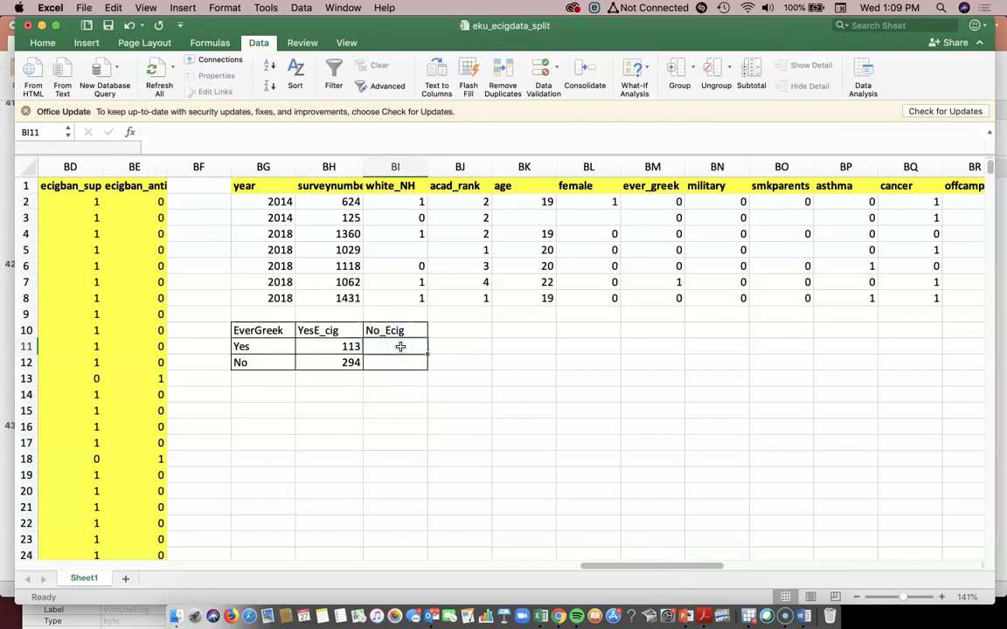
{"action": "key", "text": "Return"}
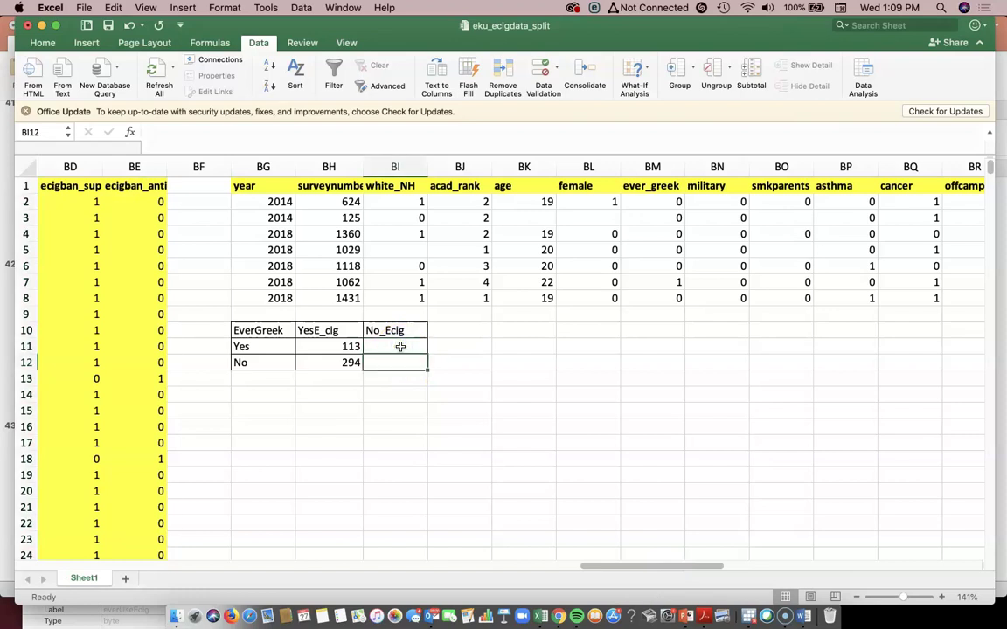
{"action": "type", "text": "528"}
Step: Enter 88 in cell BI11 (Yes row, No_Ecig column) of the contingency table
{"action": "left_click", "coordinate": [400, 347]}
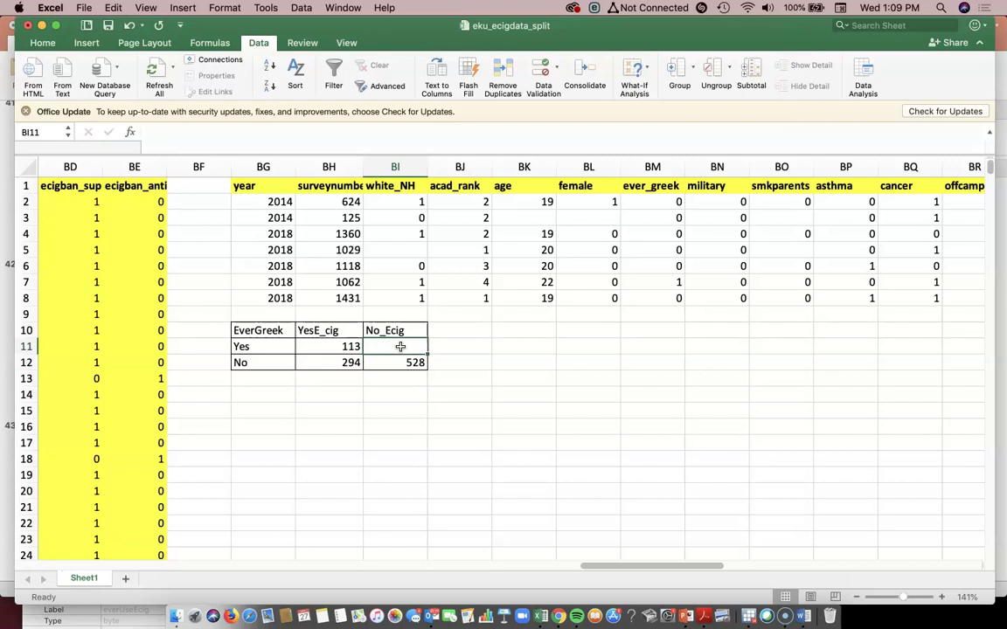
{"action": "type", "text": "88"}
{"action": "key", "text": "Return"}
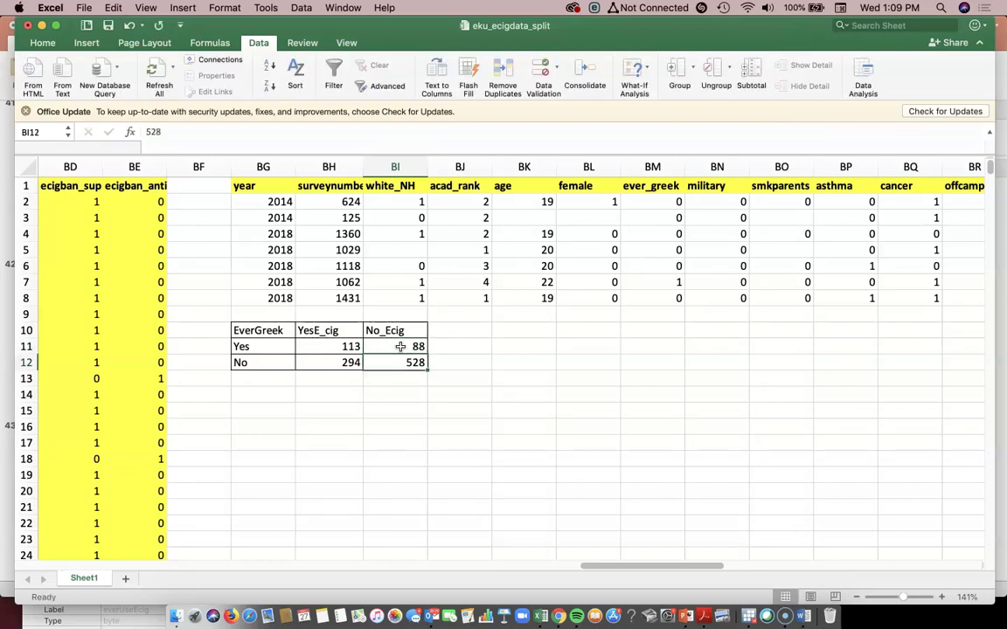
Step: Enter a CHITEST formula in BH14 comparing the YesE_cig counts (BH11:BH12) with the No_Ecig counts (BI11:BI12)
{"action": "left_click", "coordinate": [339, 379]}
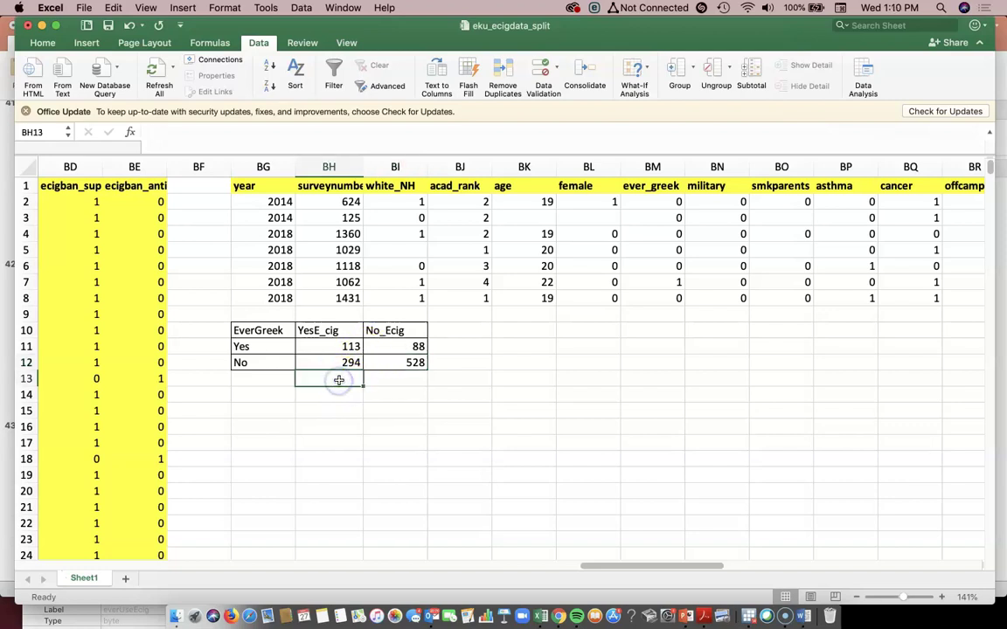
{"action": "key", "text": "Return"}
{"action": "type", "text": "="}
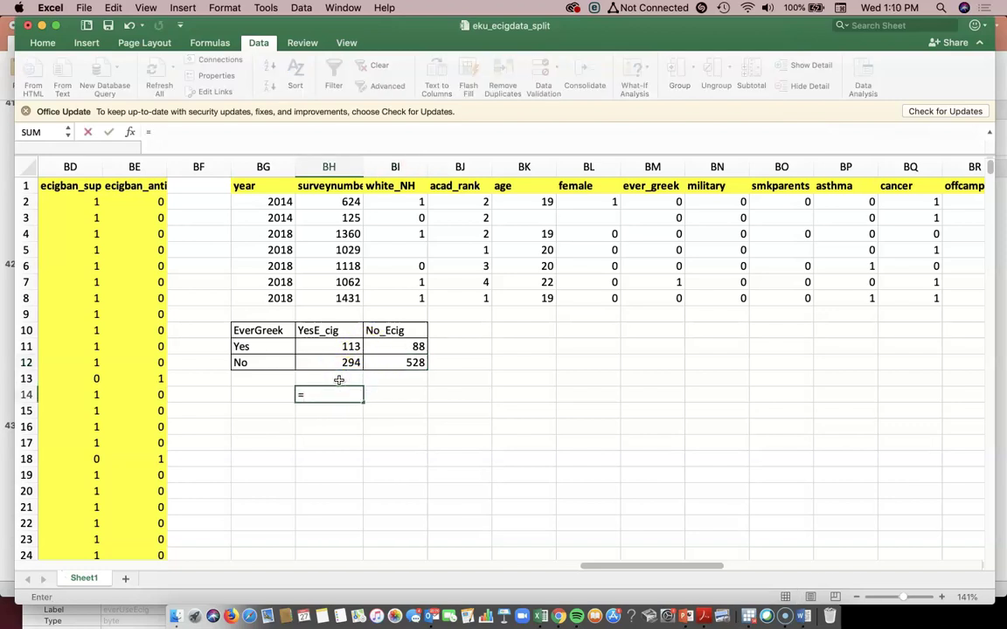
{"action": "type", "text": "c"}
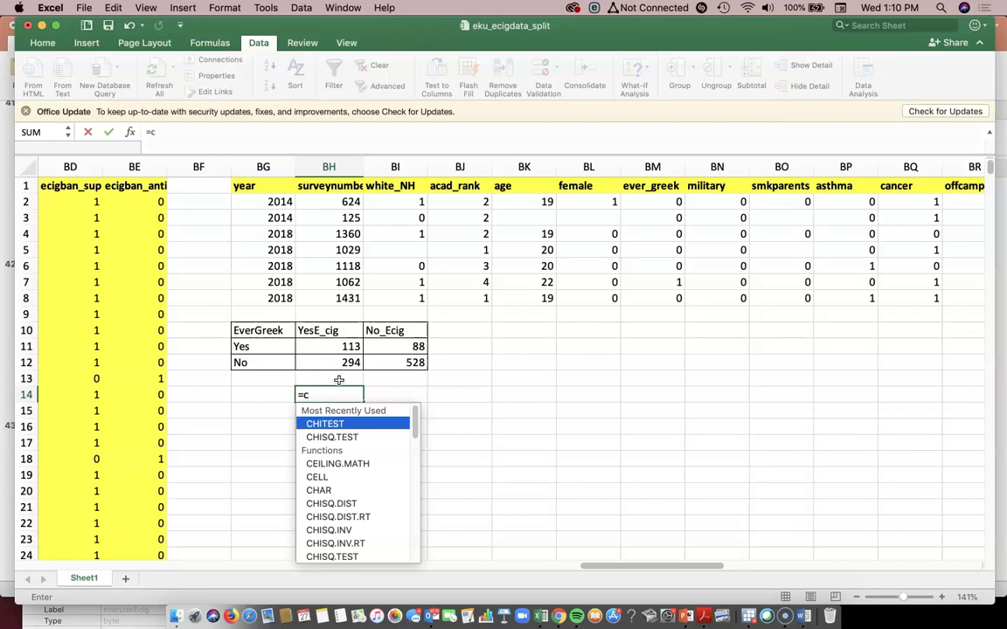
{"action": "type", "text": "hi"}
{"action": "key", "text": "Tab"}
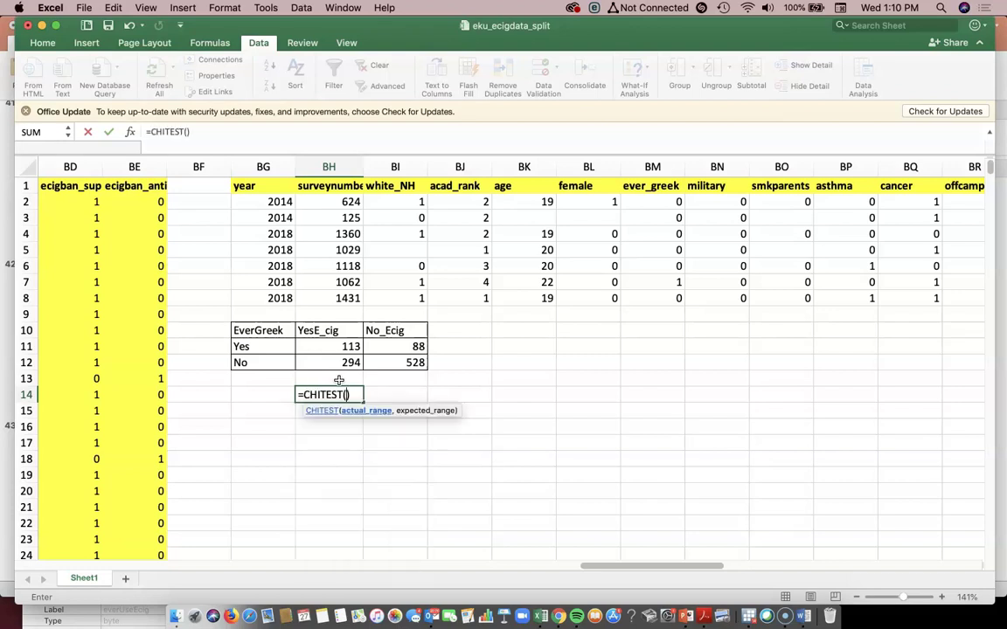
{"action": "left_click", "coordinate": [344, 350]}
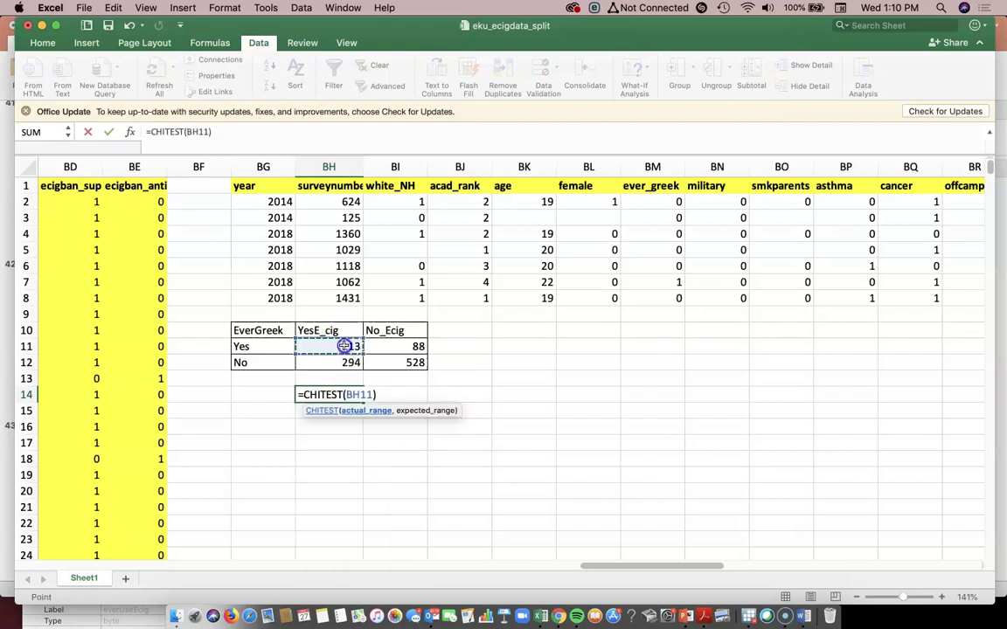
{"action": "left_click_drag", "start_coordinate": [345, 358], "coordinate": [344, 362]}
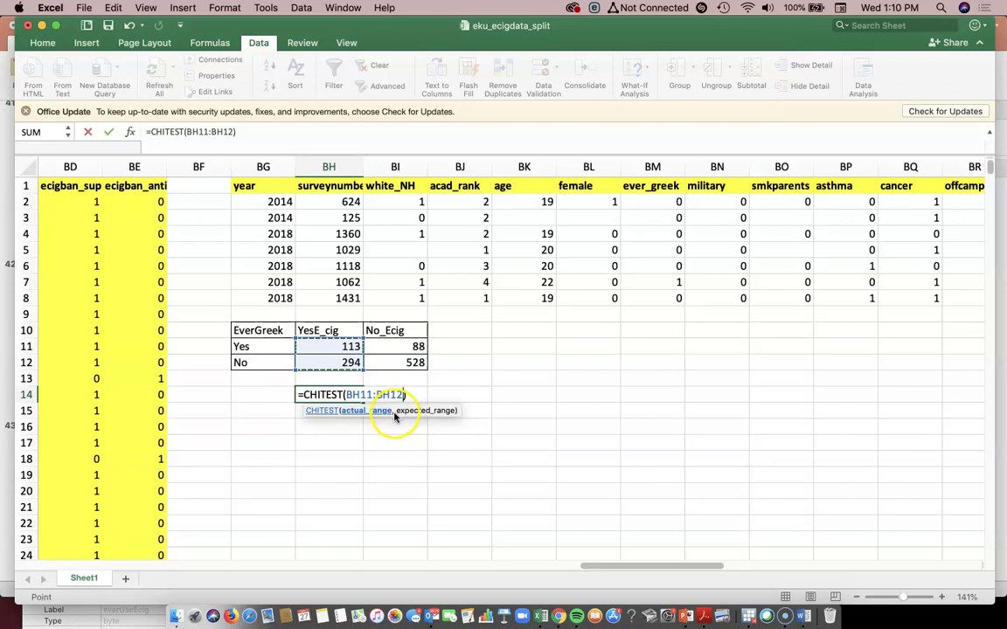
{"action": "type", "text": ","}
{"action": "left_click_drag", "start_coordinate": [397, 348], "coordinate": [398, 365]}
{"action": "key", "text": "Return"}
{"action": "left_click", "coordinate": [342, 394]}
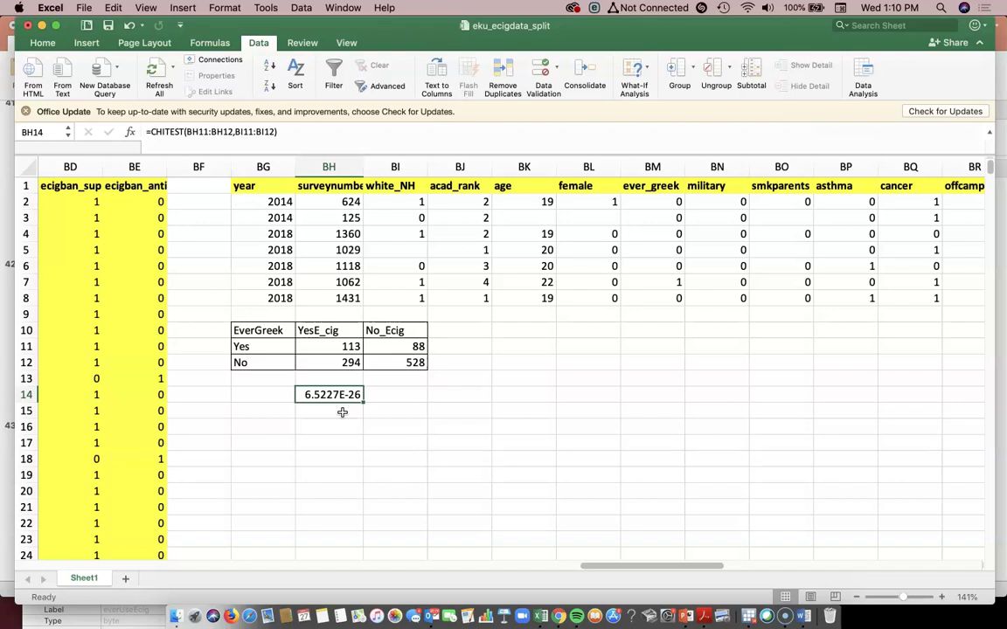
Step: Enter "p< 0.001" in cell BH15 below the chi-square result and make it bold italic
{"action": "left_click", "coordinate": [342, 411]}
{"action": "type", "text": "p"}
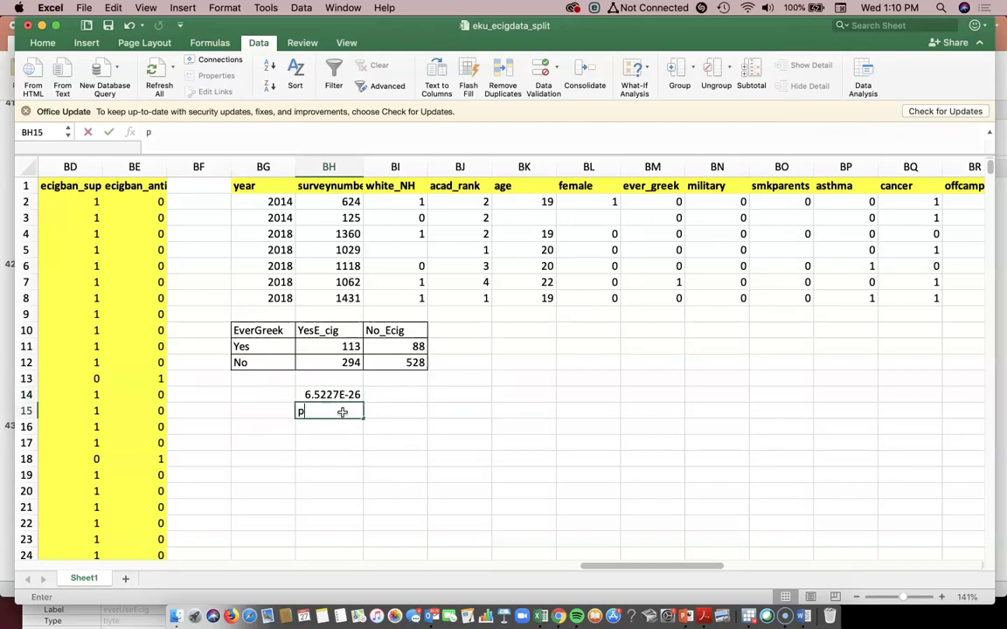
{"action": "type", "text": "< 0.001"}
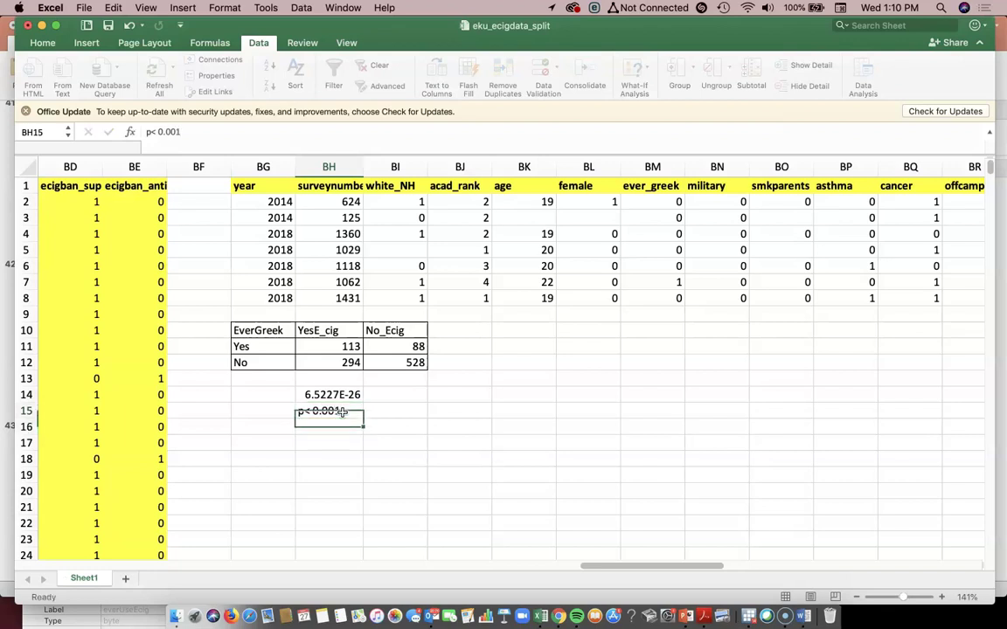
{"action": "key", "text": "ctrl+Return"}
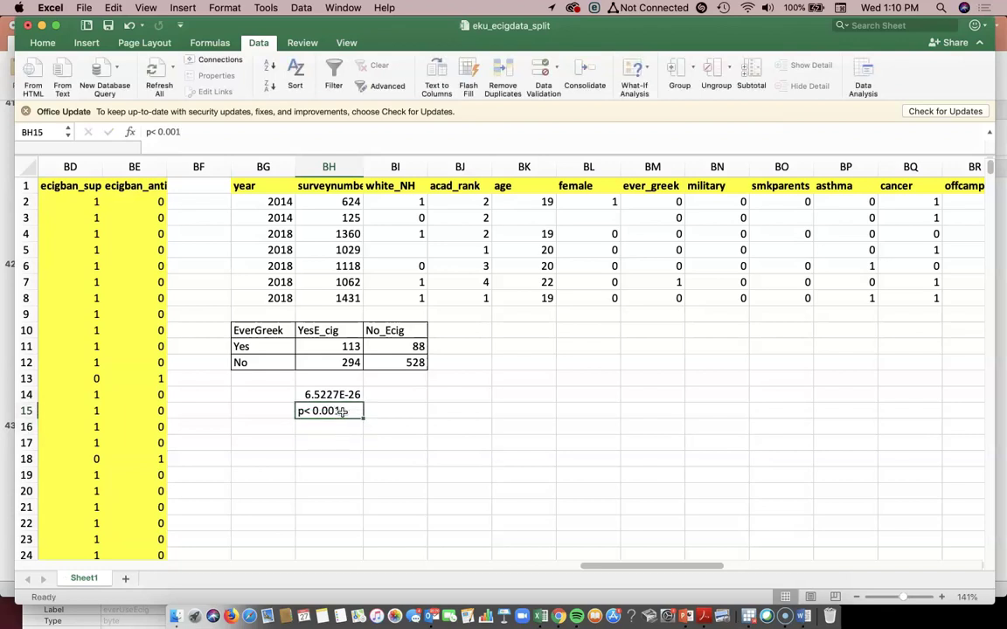
{"action": "key", "text": "Up"}
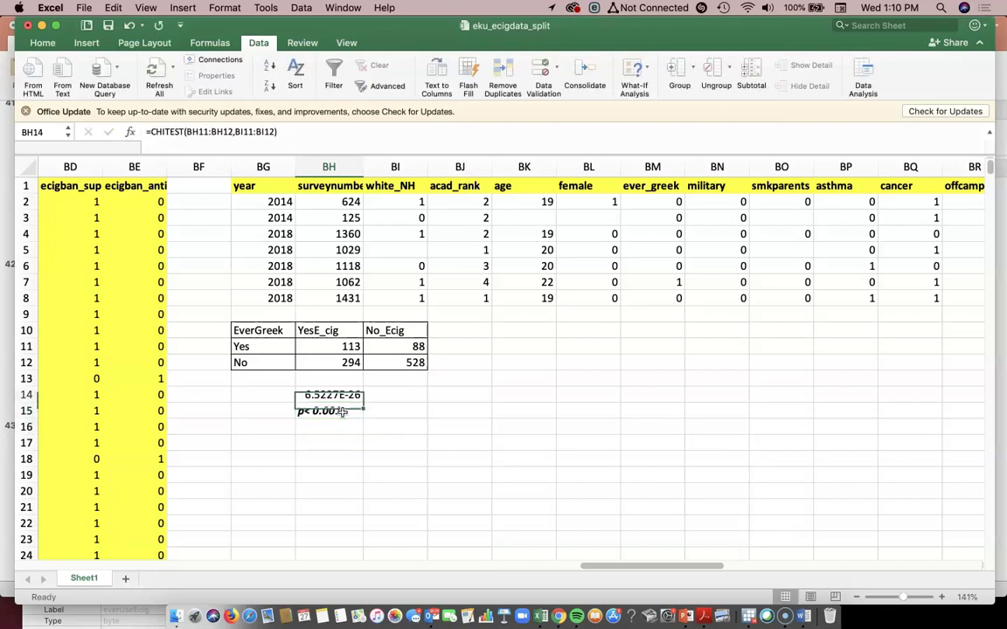
{"action": "key", "text": "Right"}
Step: Copy the EverGreek contingency table (BG10:BI12) and paste the copy starting at cell BK10
{"action": "left_click_drag", "start_coordinate": [258, 330], "coordinate": [386, 357]}
{"action": "right_click", "coordinate": [388, 357]}
{"action": "left_click", "coordinate": [512, 362]}
{"action": "left_click", "coordinate": [518, 328]}
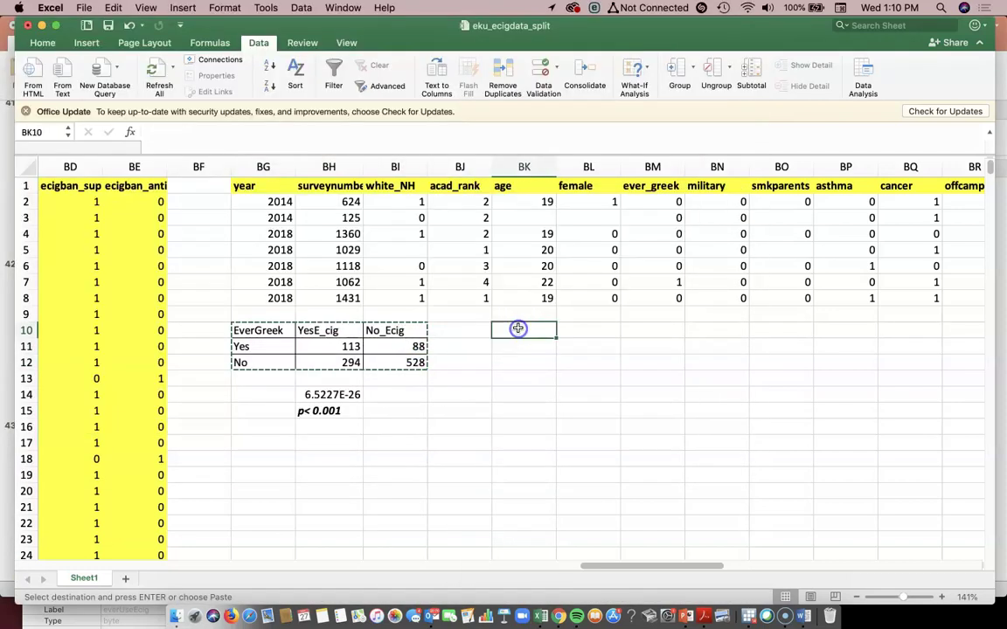
{"action": "key", "text": "cmd+v"}
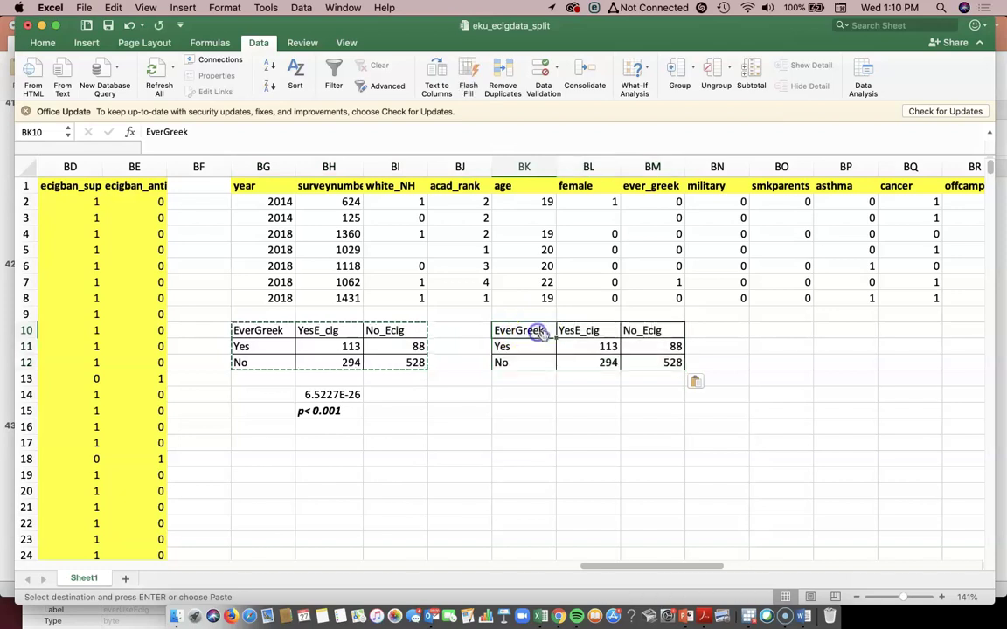
Step: Relabel the copied table's header as FavColor and its two rows as Blue and Red
{"action": "type", "text": "FavCo"}
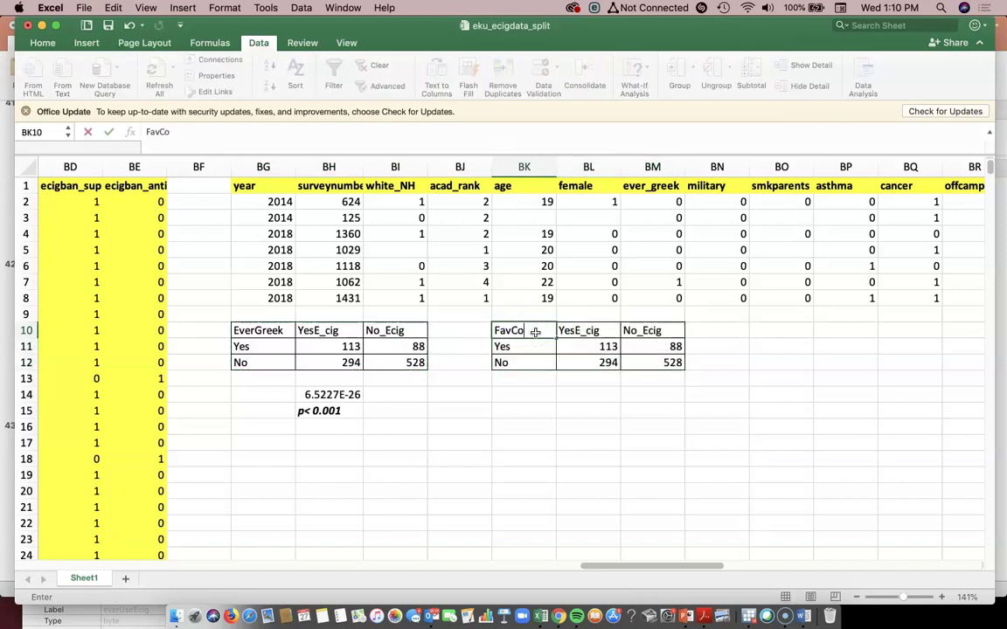
{"action": "type", "text": "lor"}
{"action": "key", "text": "Tab"}
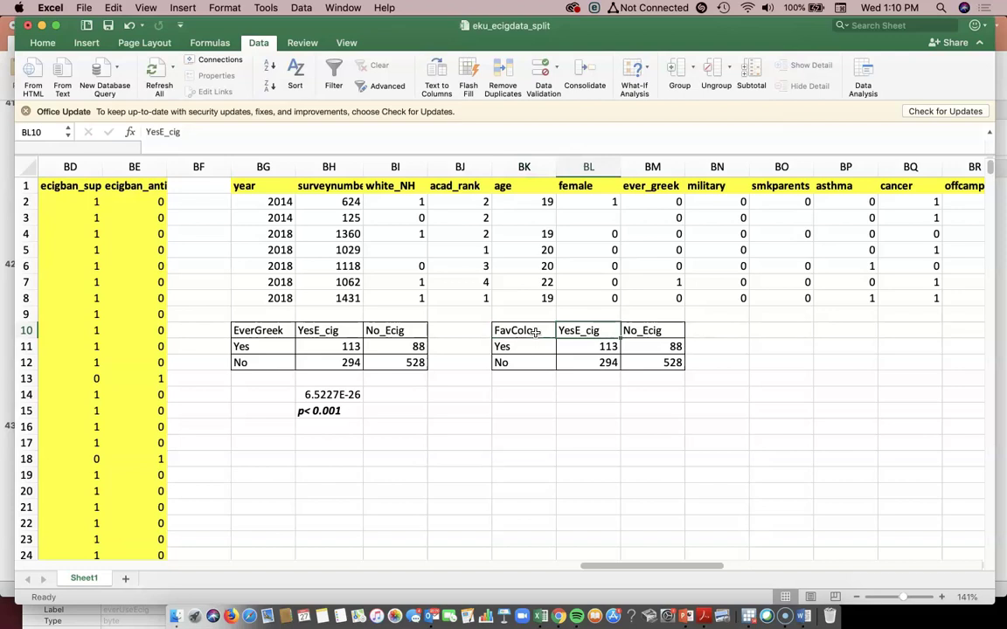
{"action": "key", "text": "Return"}
{"action": "type", "text": "Blue"}
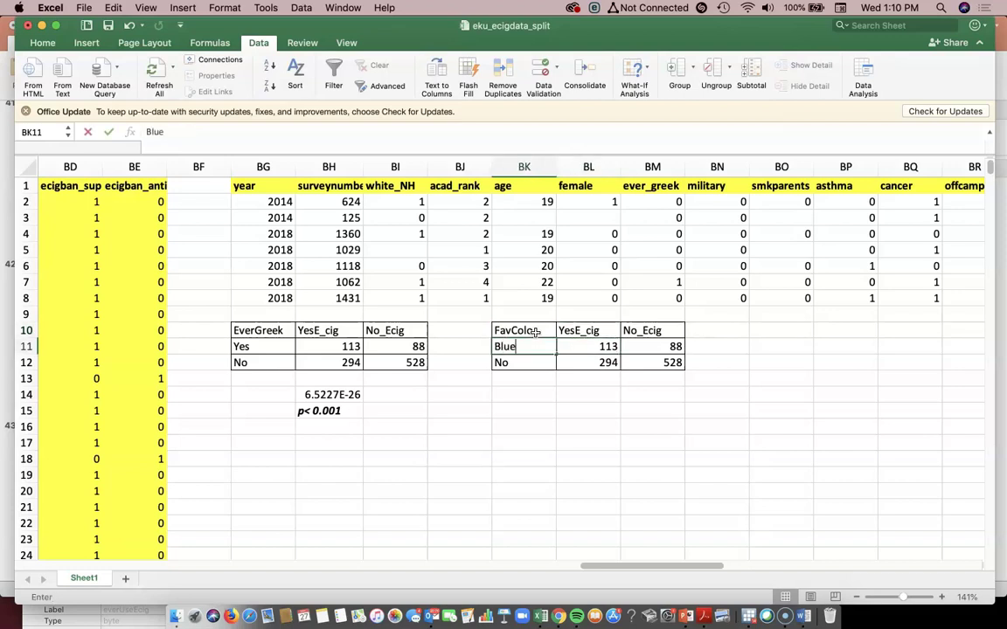
{"action": "key", "text": "Return"}
{"action": "type", "text": "Red"}
{"action": "key", "text": "Tab"}
{"action": "key", "text": "Up"}
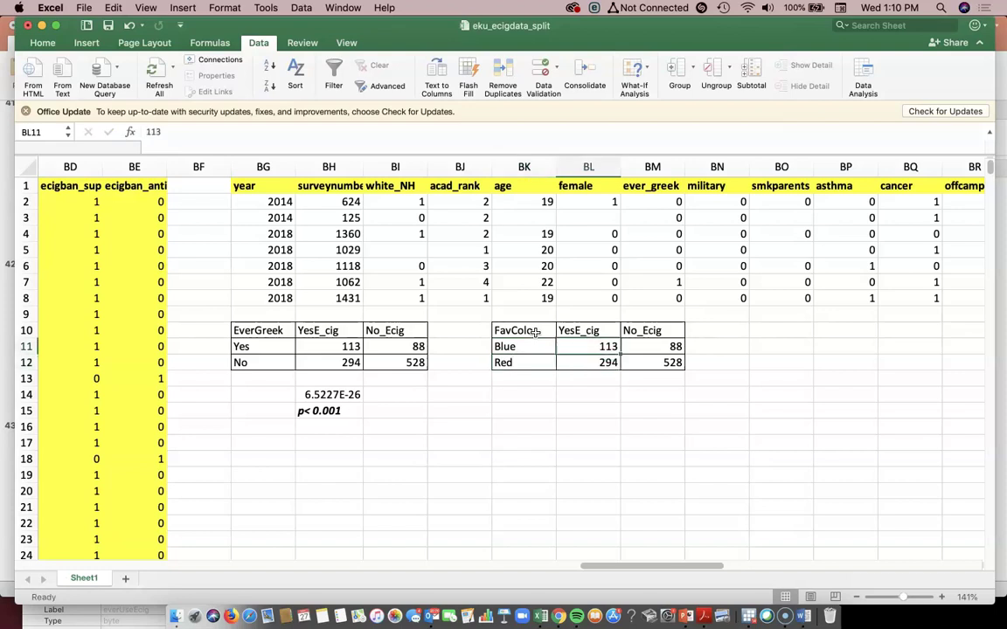
Step: Fill the FavColor table with YesE_cig counts 100 (Blue) and 80 (Red), and No_Ecig counts 95 (Blue) and 78 (Red)
{"action": "type", "text": "100"}
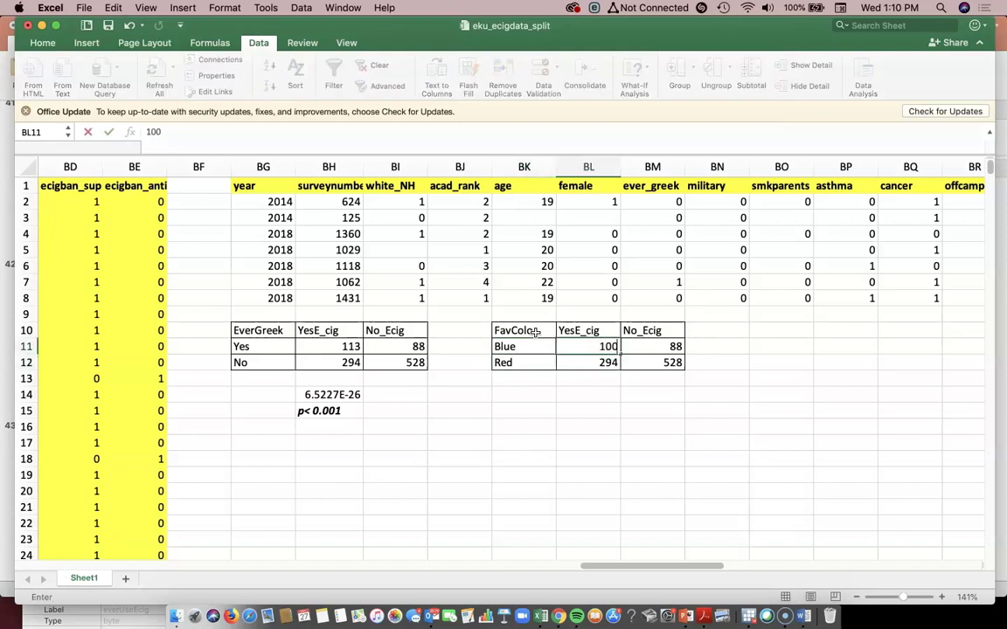
{"action": "key", "text": "Return"}
{"action": "type", "text": "80"}
{"action": "key", "text": "Tab"}
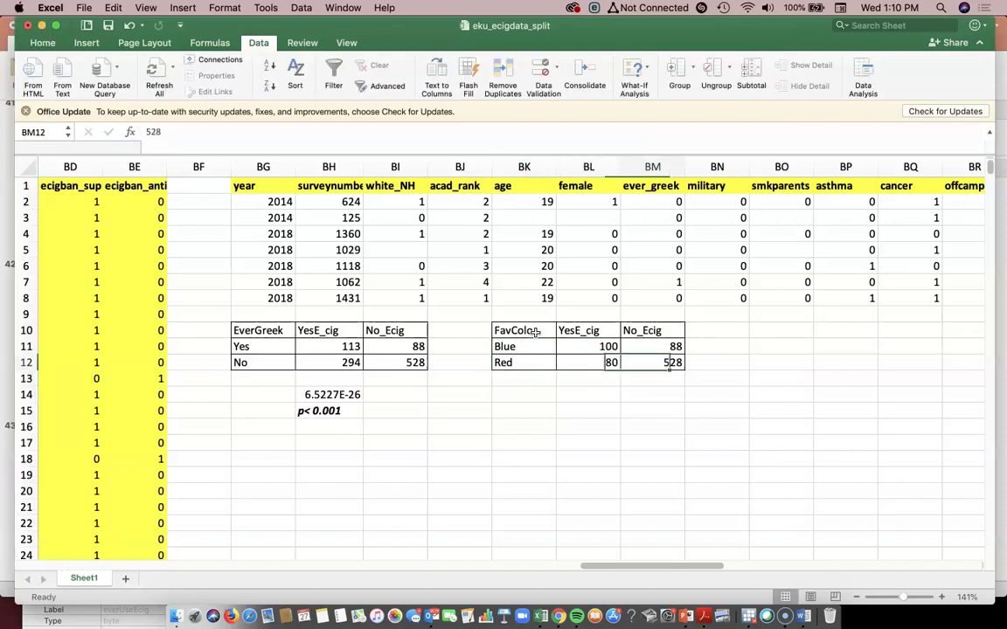
{"action": "key", "text": "Up"}
{"action": "key", "text": "Return"}
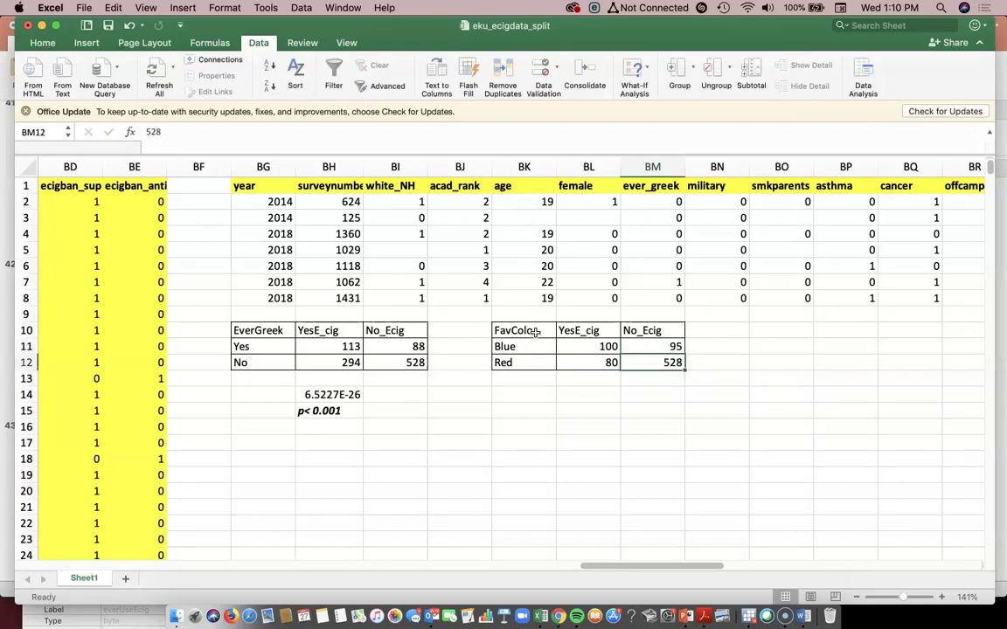
{"action": "type", "text": "78"}
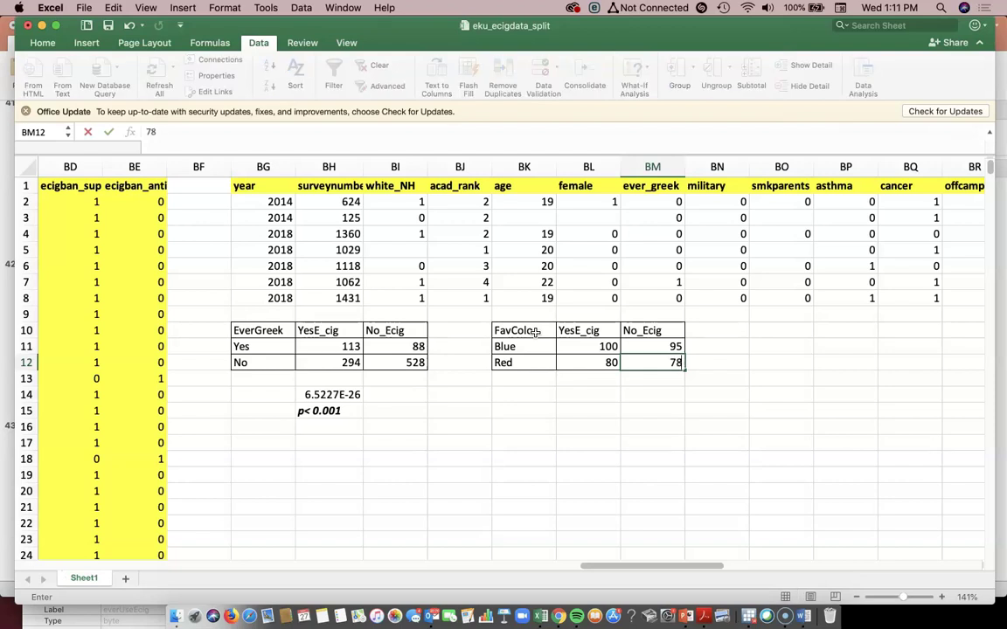
{"action": "key", "text": "Return"}
Step: Enter a CHITEST formula in BL14 comparing the FavColor table's ranges BL11:BL12 and BM11:BM12
{"action": "key", "text": "Down"}
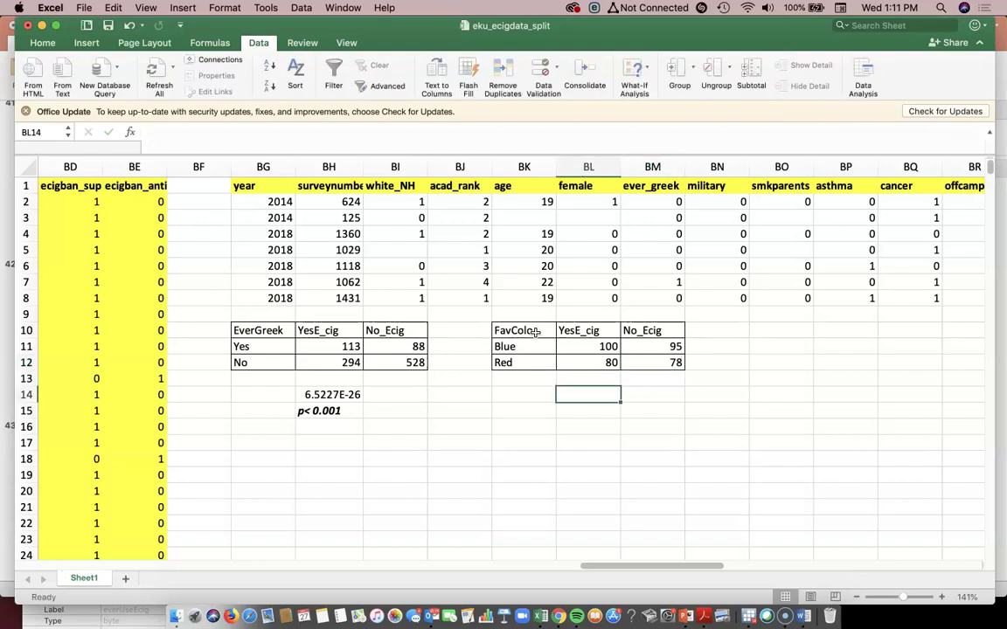
{"action": "type", "text": "=chi"}
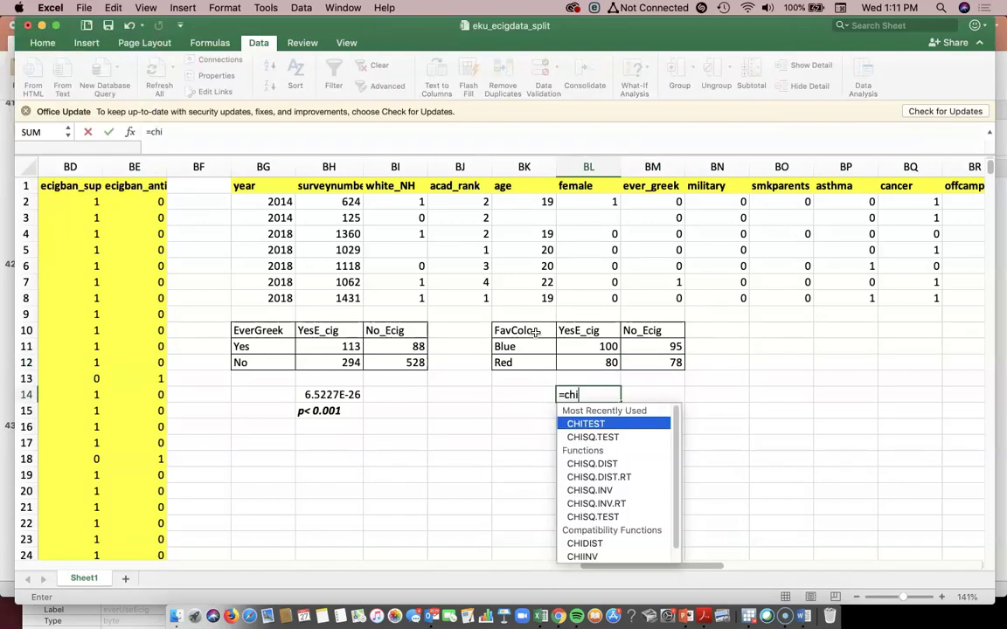
{"action": "key", "text": "Tab"}
{"action": "left_click_drag", "start_coordinate": [603, 346], "coordinate": [656, 367]}
{"action": "type", "text": ","}
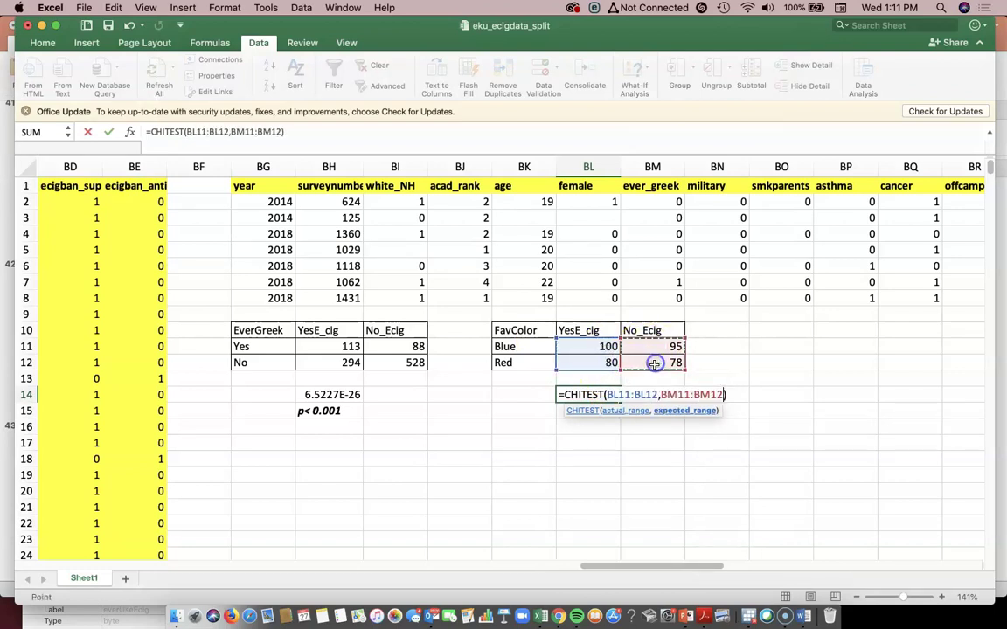
{"action": "key", "text": "Return"}
{"action": "left_click", "coordinate": [589, 394]}
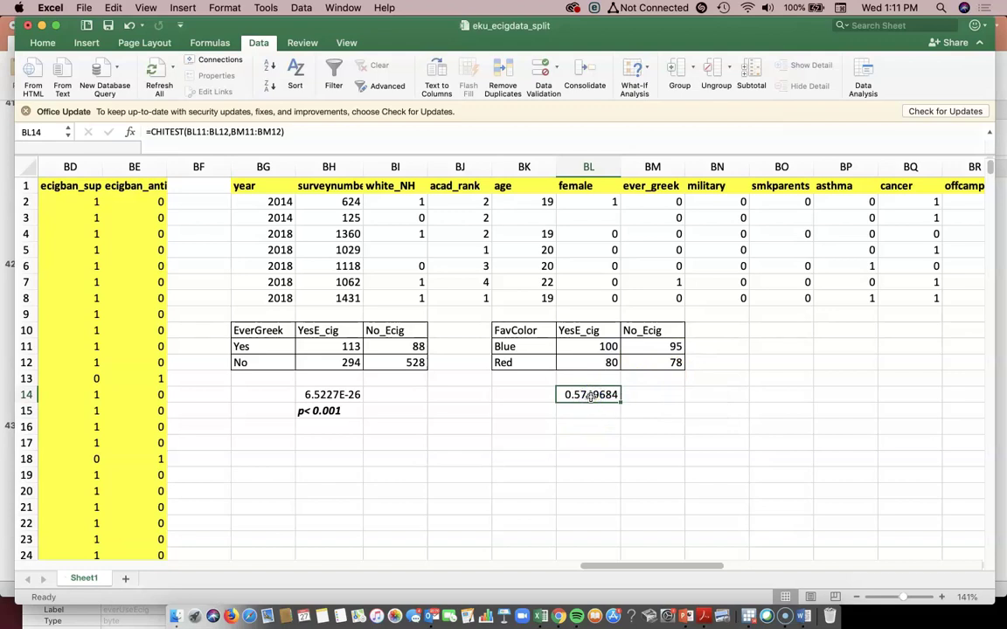
Step: Compare the FavColor table's YesE_cig and No_Ecig counts with its chi-square result in BL14
{"action": "left_click_drag", "start_coordinate": [605, 346], "coordinate": [603, 362]}
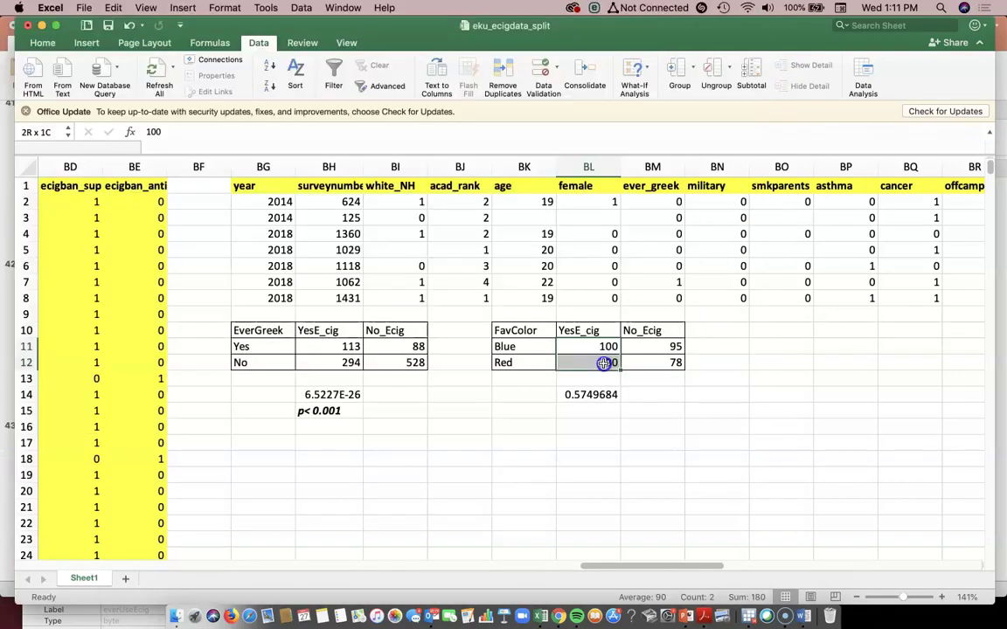
{"action": "left_click_drag", "start_coordinate": [666, 347], "coordinate": [613, 364]}
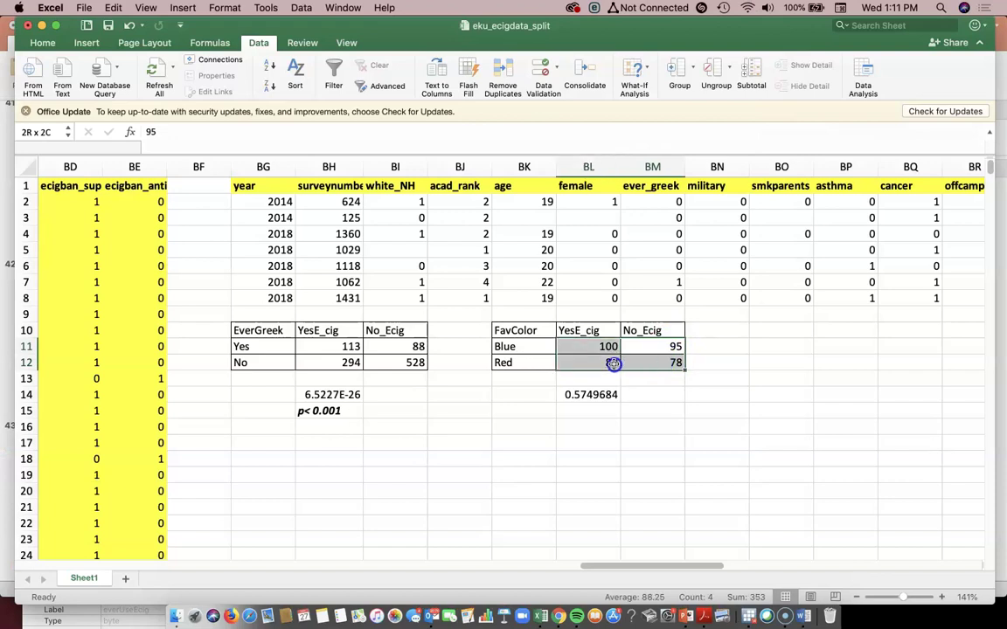
{"action": "left_click", "coordinate": [599, 394]}
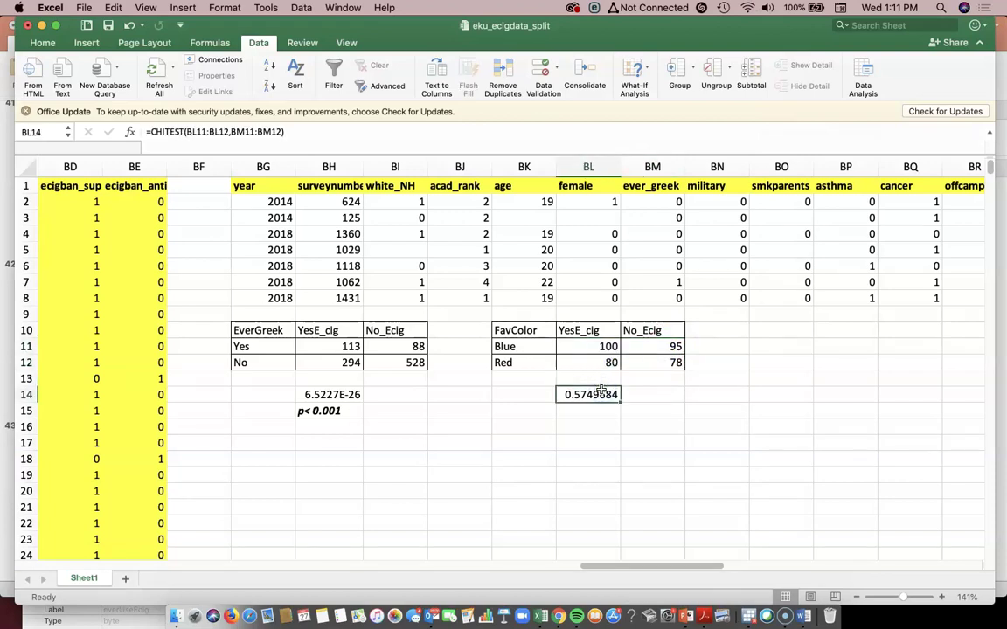
Step: Calculate the EverGreek table's odds ratio in cell BH17 with the formula =(113*528)/(88*294)
{"action": "left_click", "coordinate": [345, 347]}
{"action": "left_click", "coordinate": [331, 411]}
{"action": "left_click", "coordinate": [330, 439]}
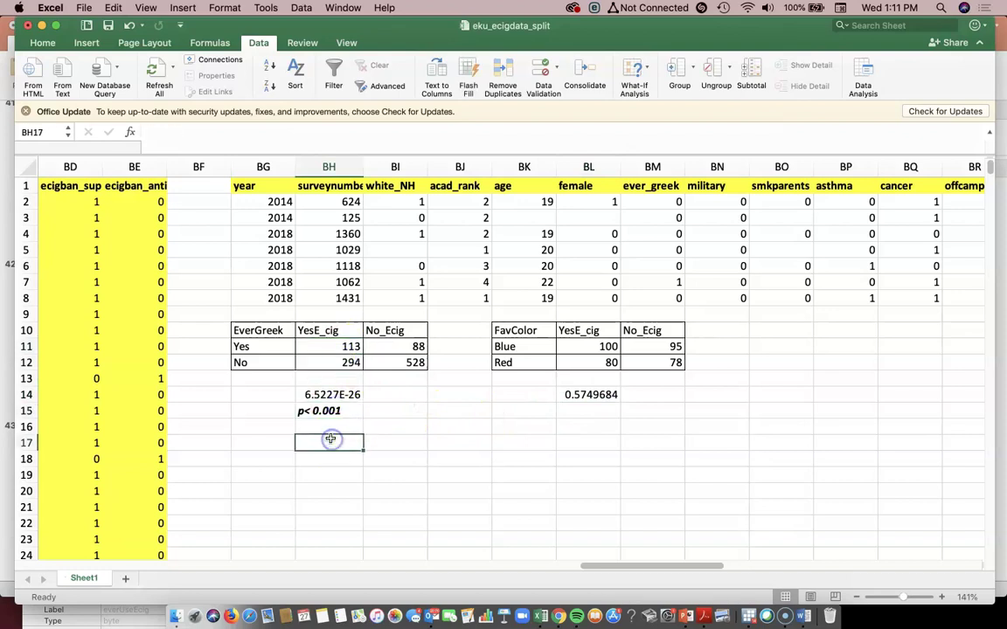
{"action": "type", "text": "=(113*528)/(88*294"}
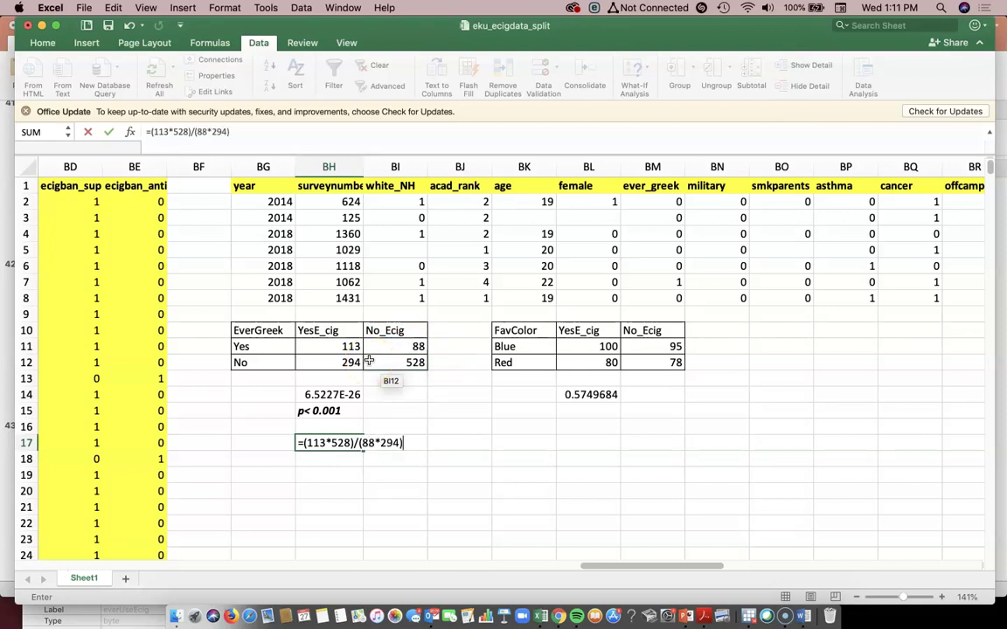
{"action": "key", "text": "Return"}
{"action": "key", "text": "Up"}
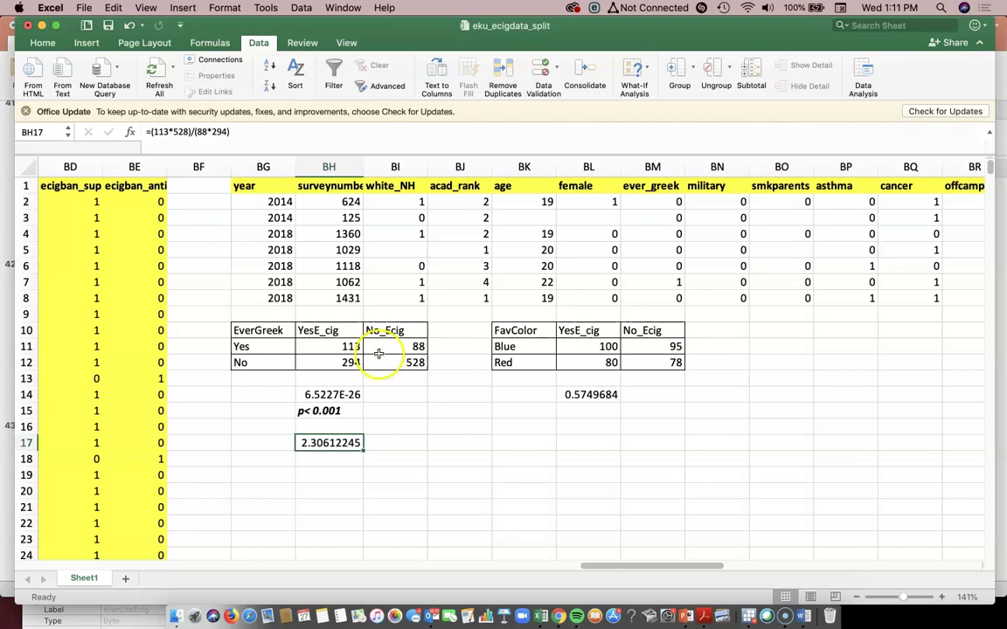
Step: Review the odds ratio in BH17 together with the EverGreek table's significance note and chi-square formula
{"action": "left_click", "coordinate": [337, 444]}
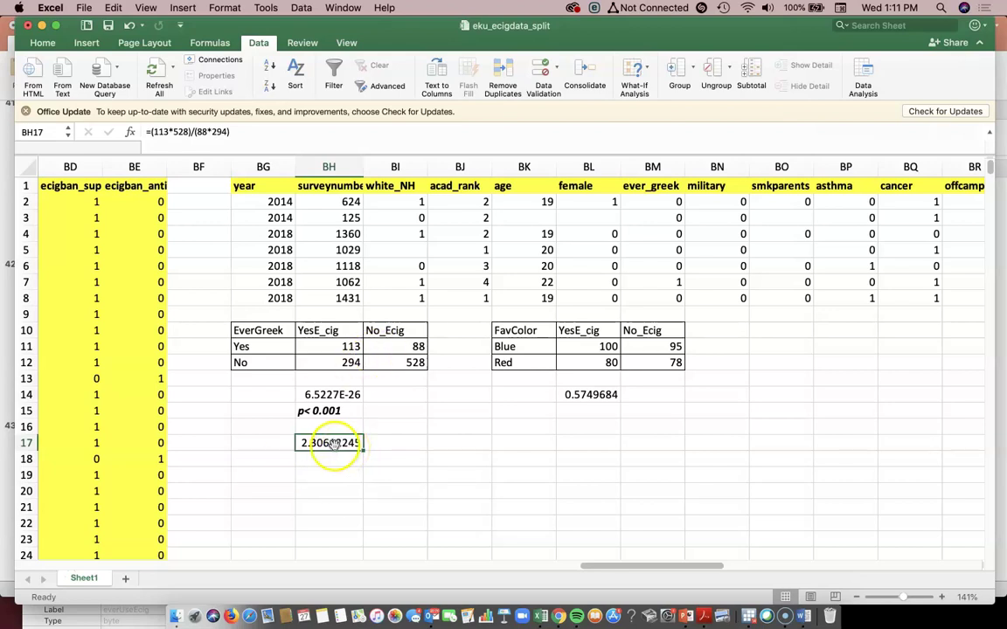
{"action": "left_click", "coordinate": [325, 449]}
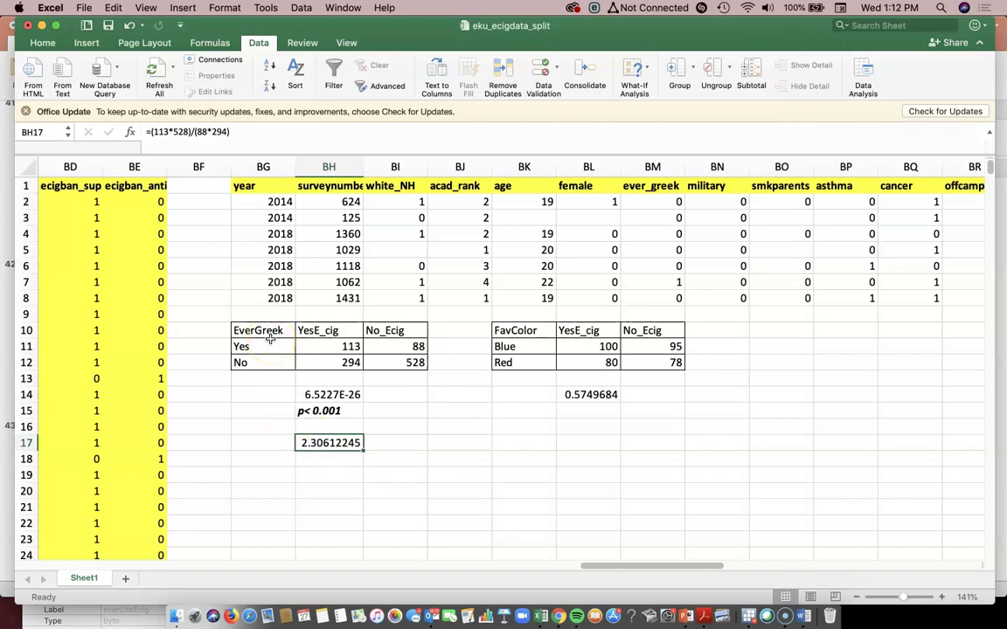
{"action": "left_click", "coordinate": [317, 413]}
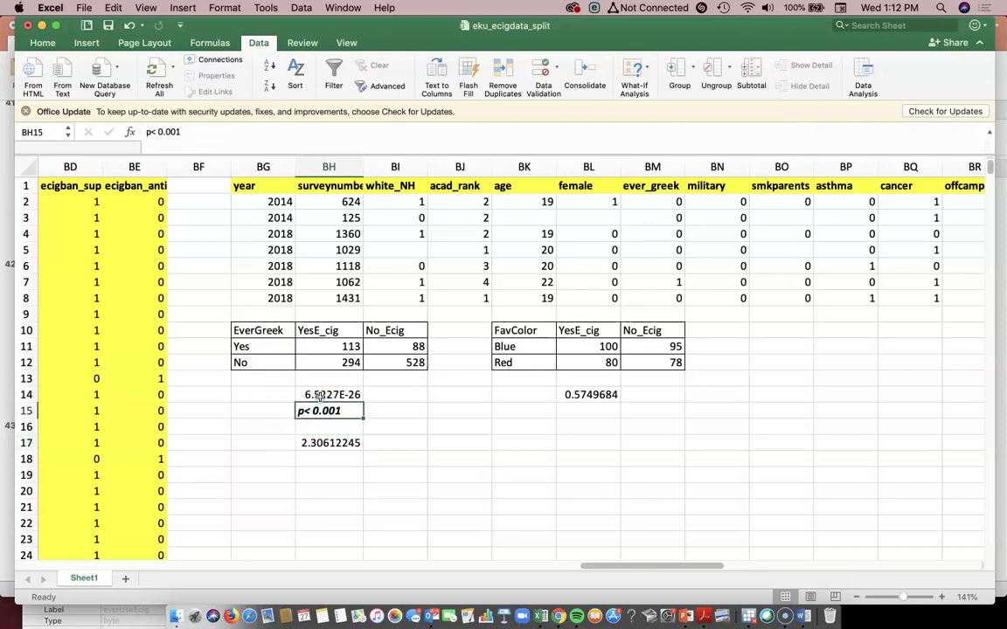
{"action": "left_click", "coordinate": [318, 395]}
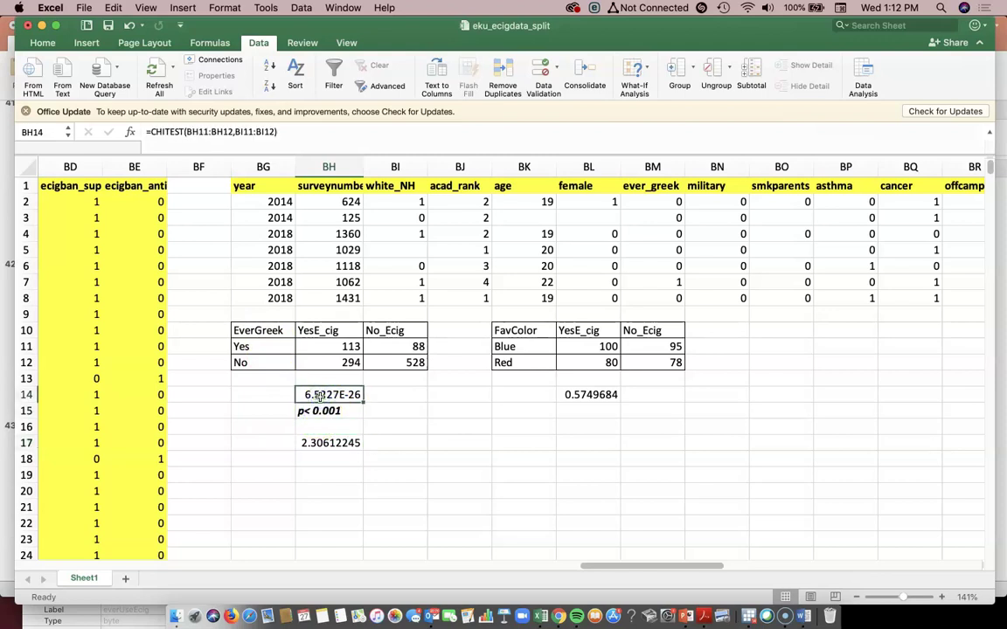
Step: Try an EXACT formula in BH14 comparing the EverGreek table's ranges BH11:BH12 and BI11:BI12, accepting the proposed parenthesis correction
{"action": "type", "text": "=ex"}
{"action": "key", "text": "Tab"}
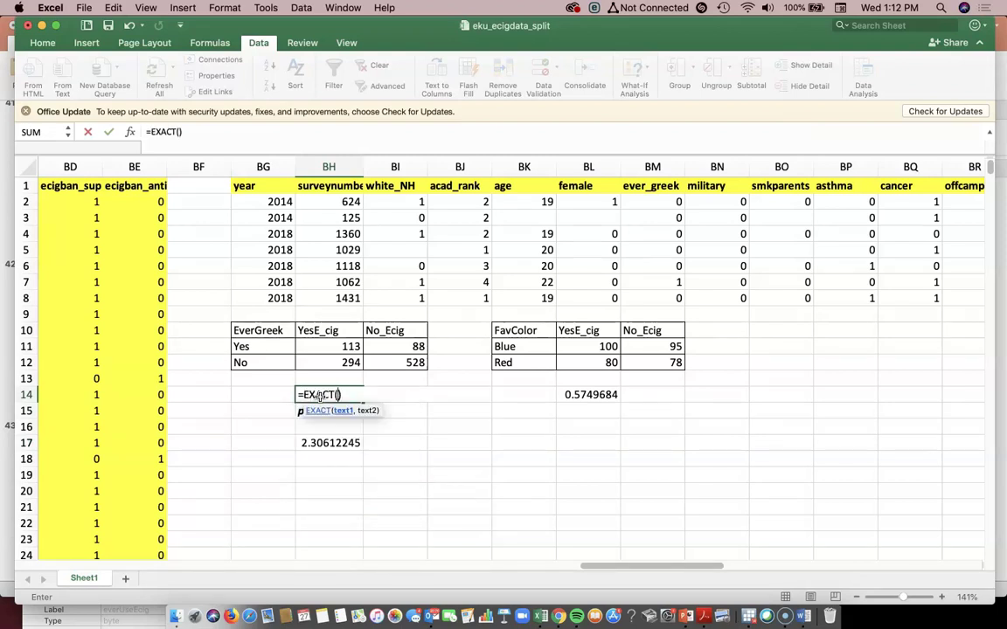
{"action": "key", "text": "BackSpace"}
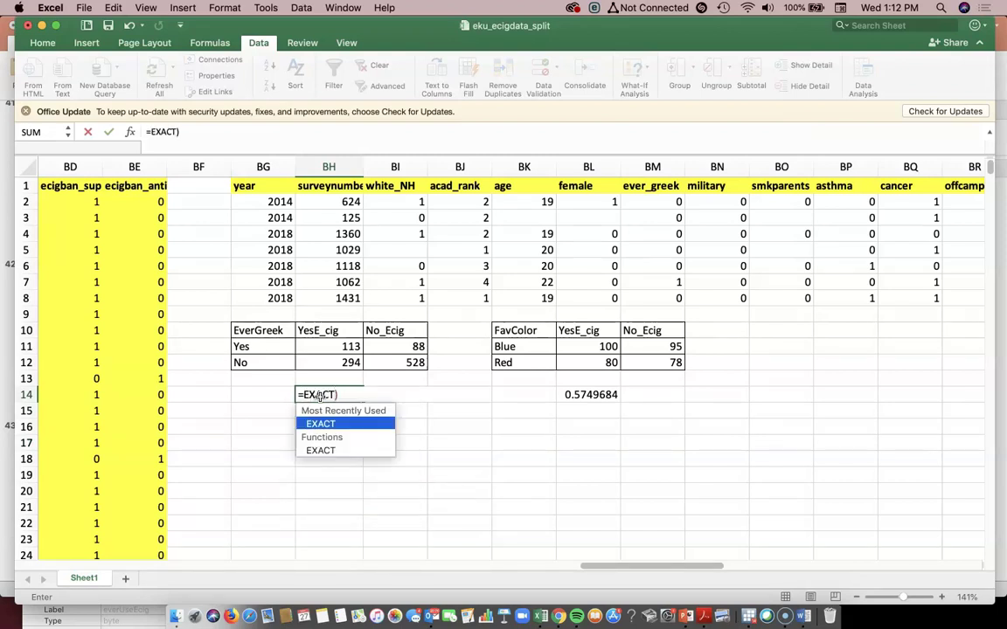
{"action": "key", "text": "Down"}
{"action": "key", "text": "Tab"}
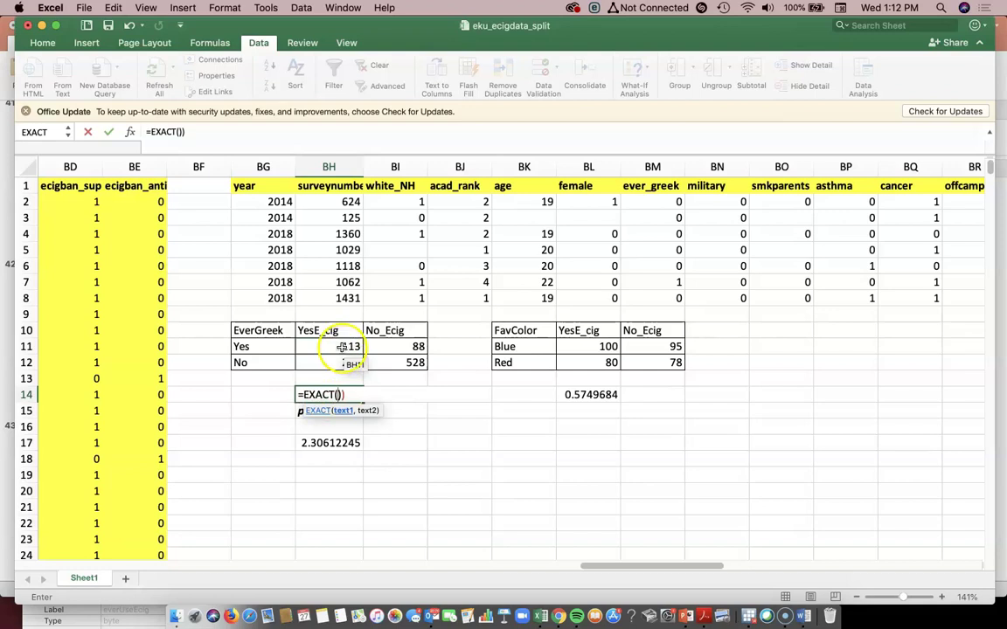
{"action": "left_click_drag", "start_coordinate": [337, 345], "coordinate": [383, 363]}
{"action": "type", "text": ","}
{"action": "key", "text": "Return"}
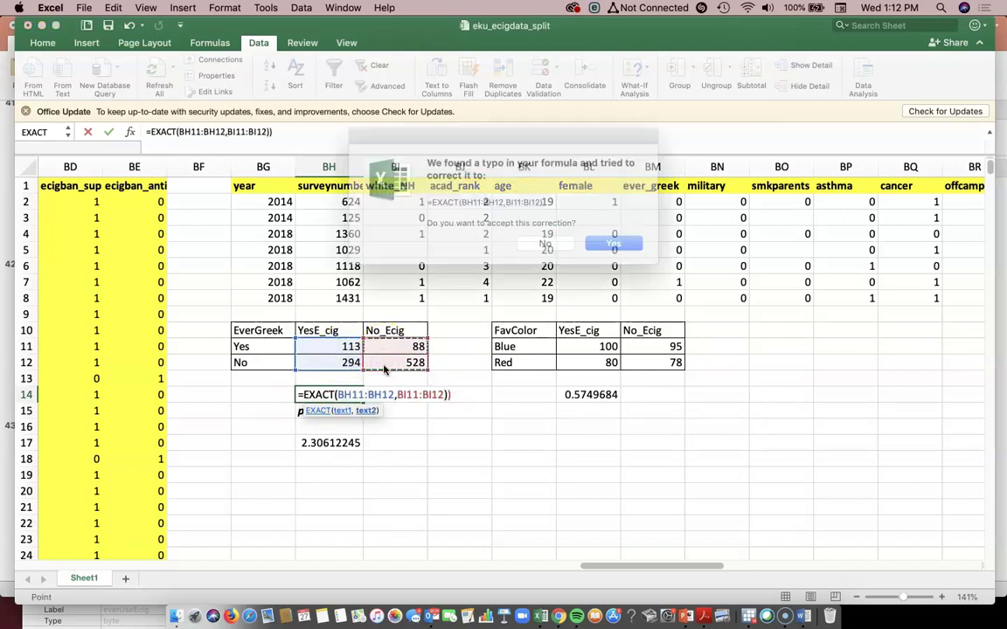
{"action": "key", "text": "Return"}
Step: Clear the test result, significance note and odds ratio in BH14:BH17, and the FavColor chi-square result in BL14
{"action": "left_click", "coordinate": [354, 392]}
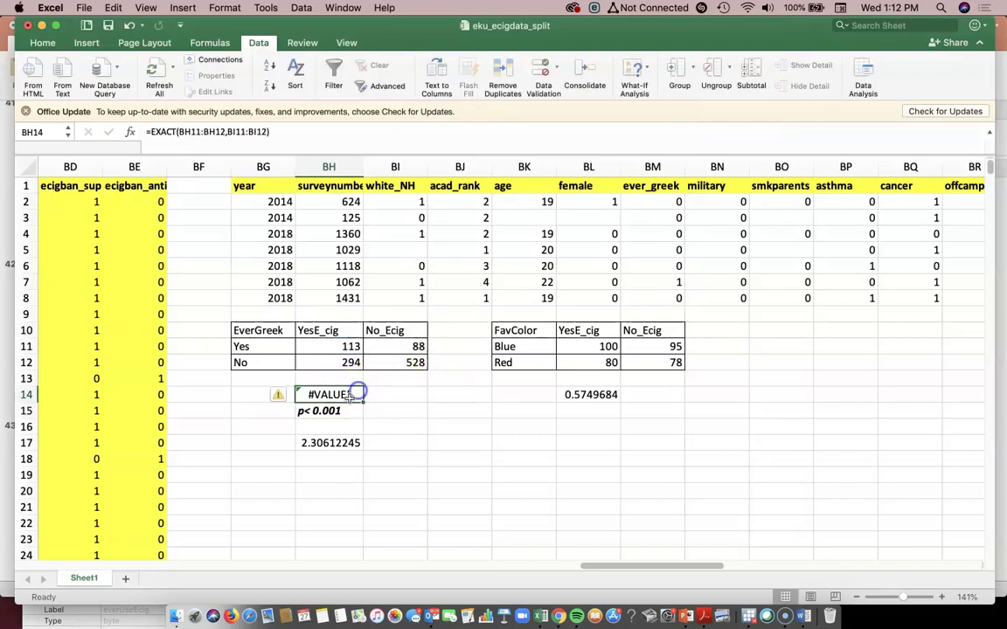
{"action": "key", "text": "Delete"}
{"action": "left_click_drag", "start_coordinate": [347, 404], "coordinate": [345, 444]}
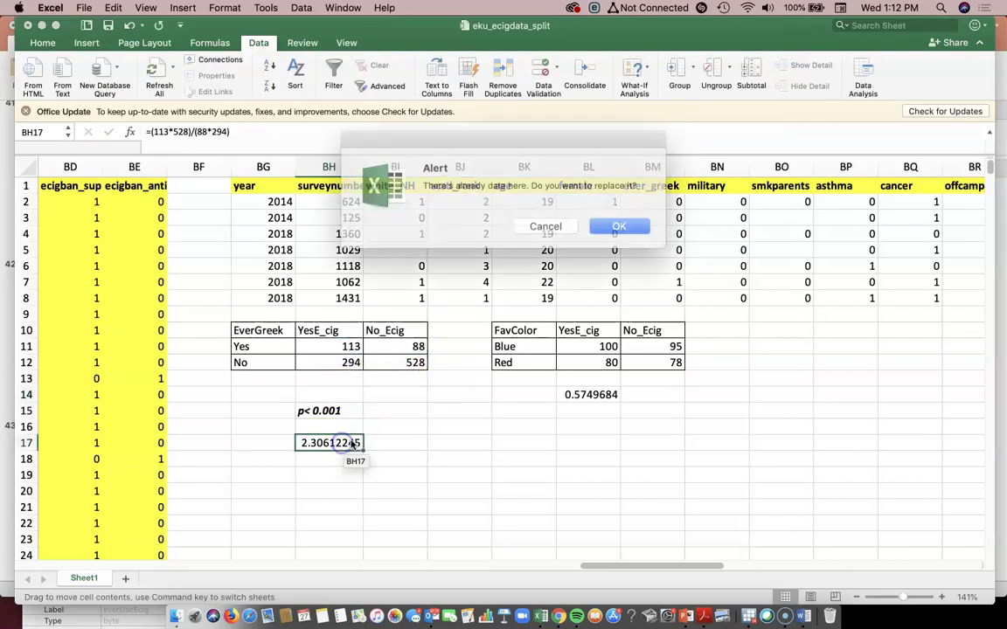
{"action": "left_click", "coordinate": [542, 224]}
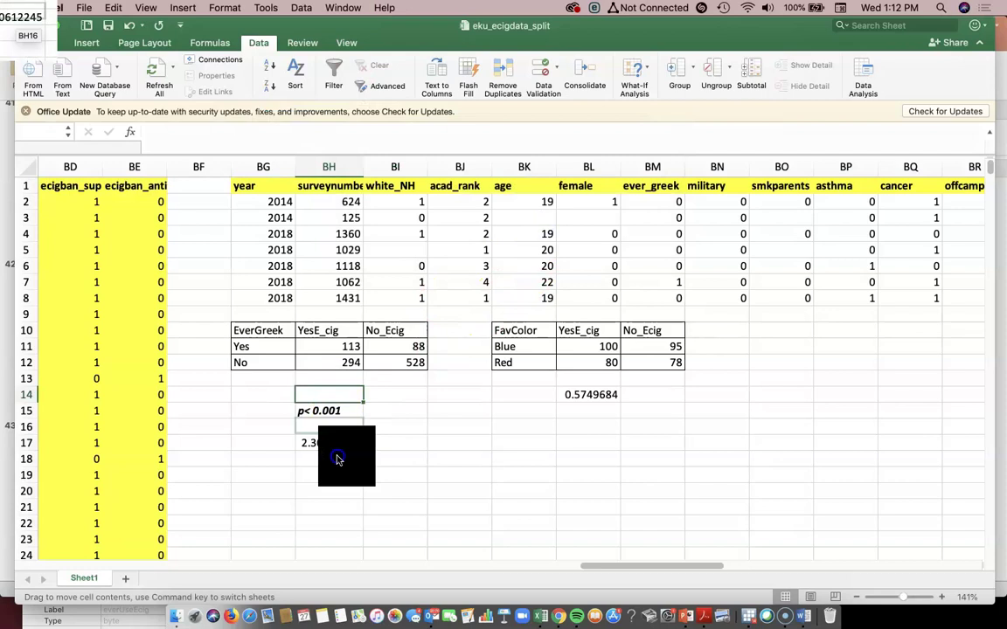
{"action": "left_click_drag", "start_coordinate": [330, 384], "coordinate": [335, 451]}
{"action": "key", "text": "Delete"}
{"action": "left_click", "coordinate": [577, 395]}
{"action": "key", "text": "Delete"}
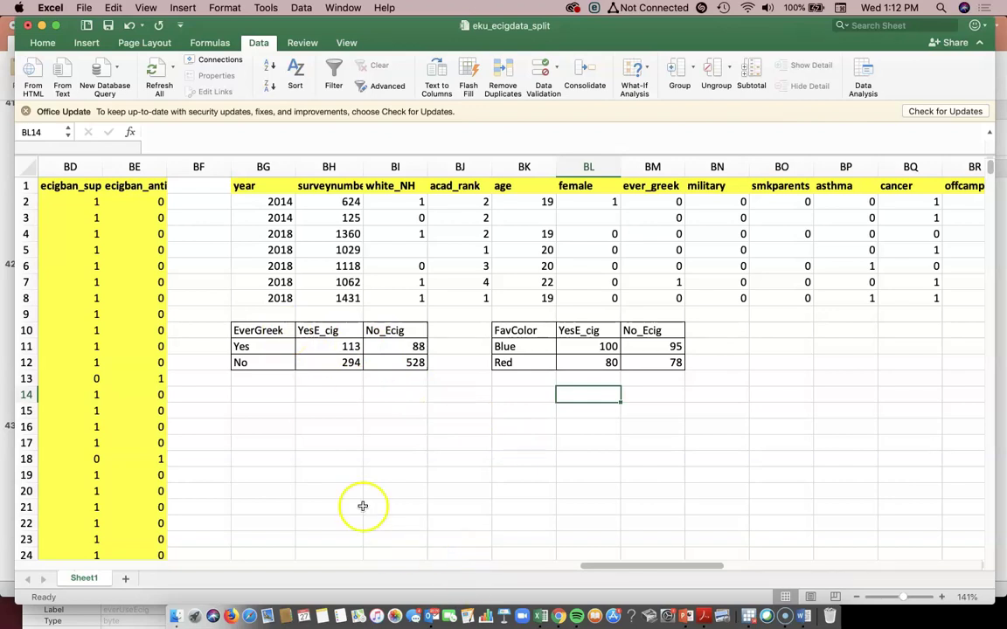
{"action": "left_click", "coordinate": [264, 443]}
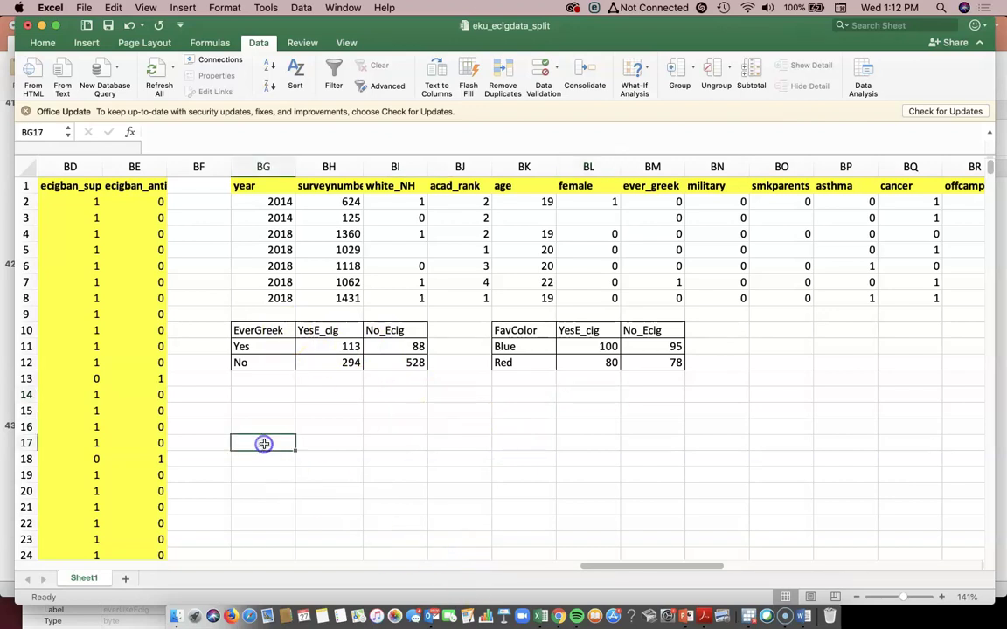
{"action": "left_click", "coordinate": [29, 574]}
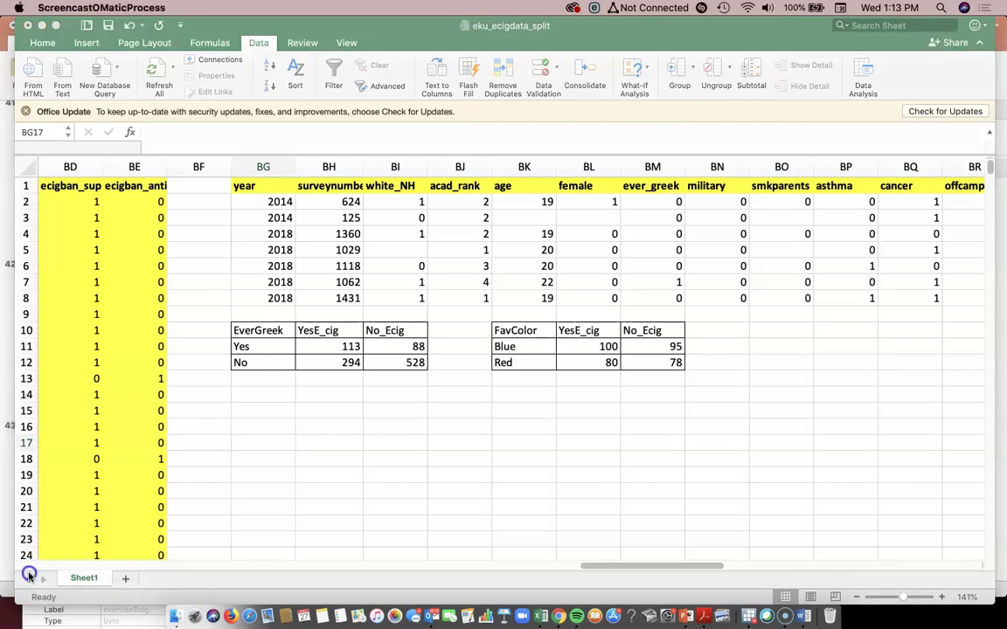